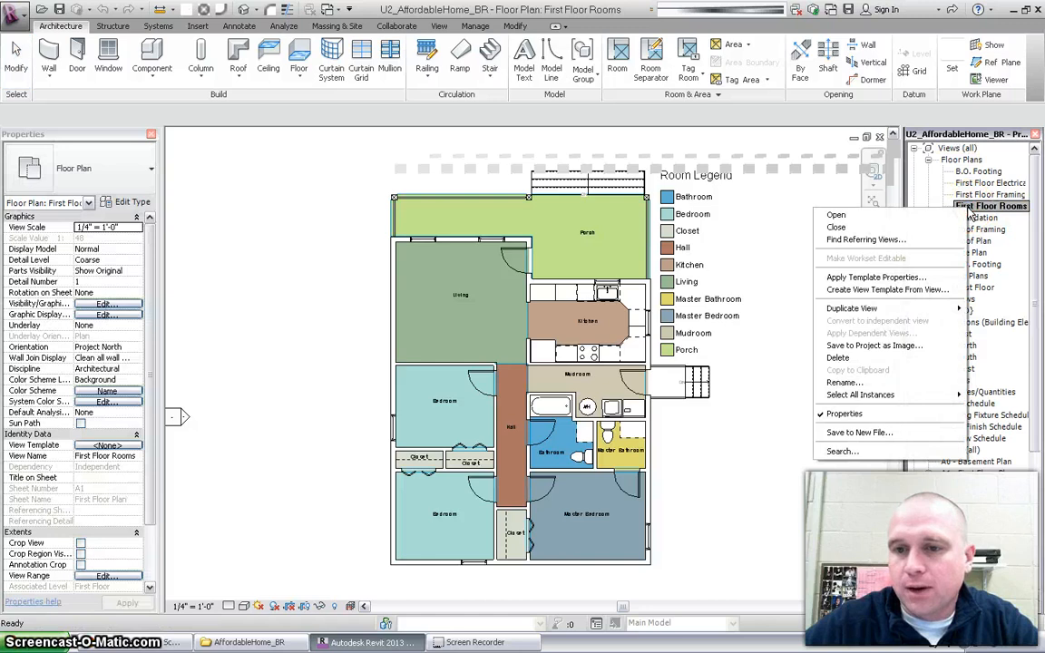
# Duplicate the First Floor Rooms plan view without detailing and rename the copy First Floor Annotations.
pyautogui.moveTo(917, 313)
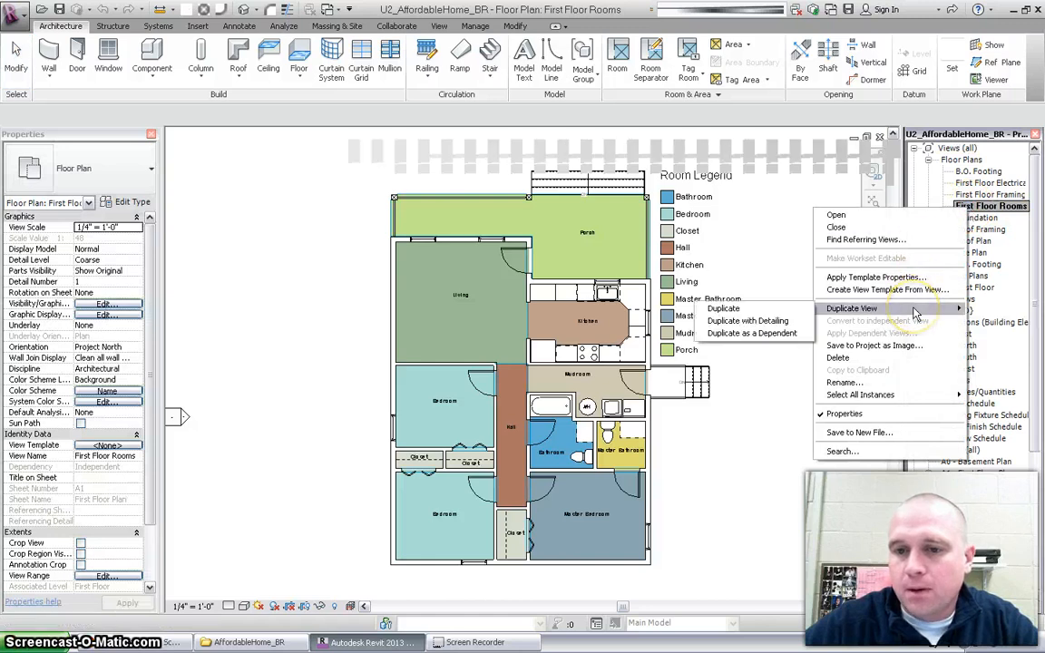
pyautogui.click(726, 309)
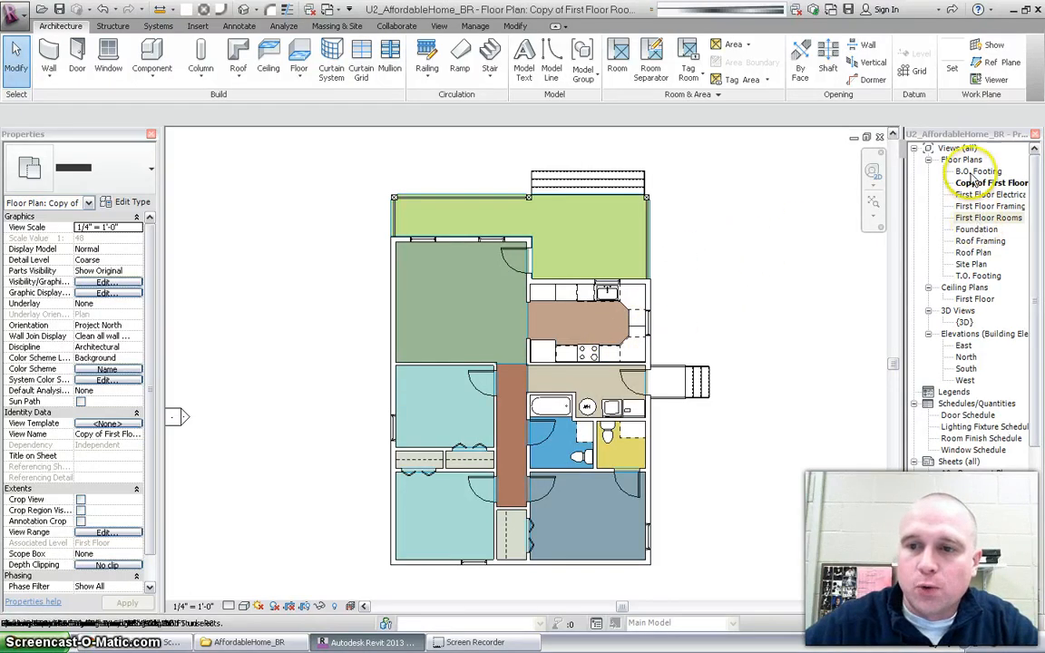
pyautogui.click(977, 185)
pyautogui.rightClick(977, 188)
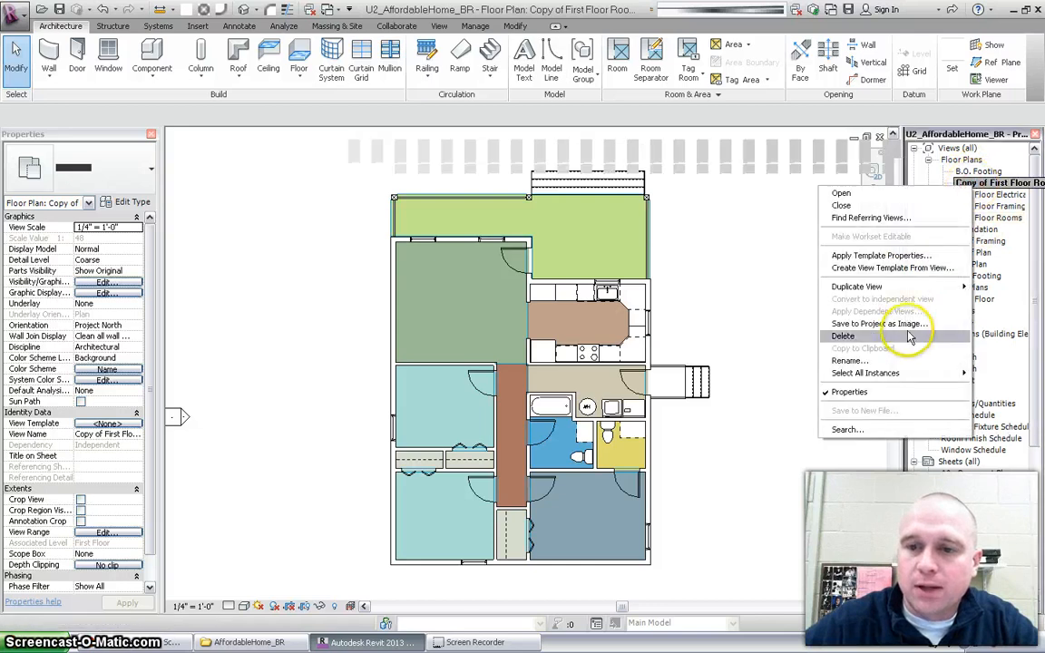
pyautogui.click(850, 361)
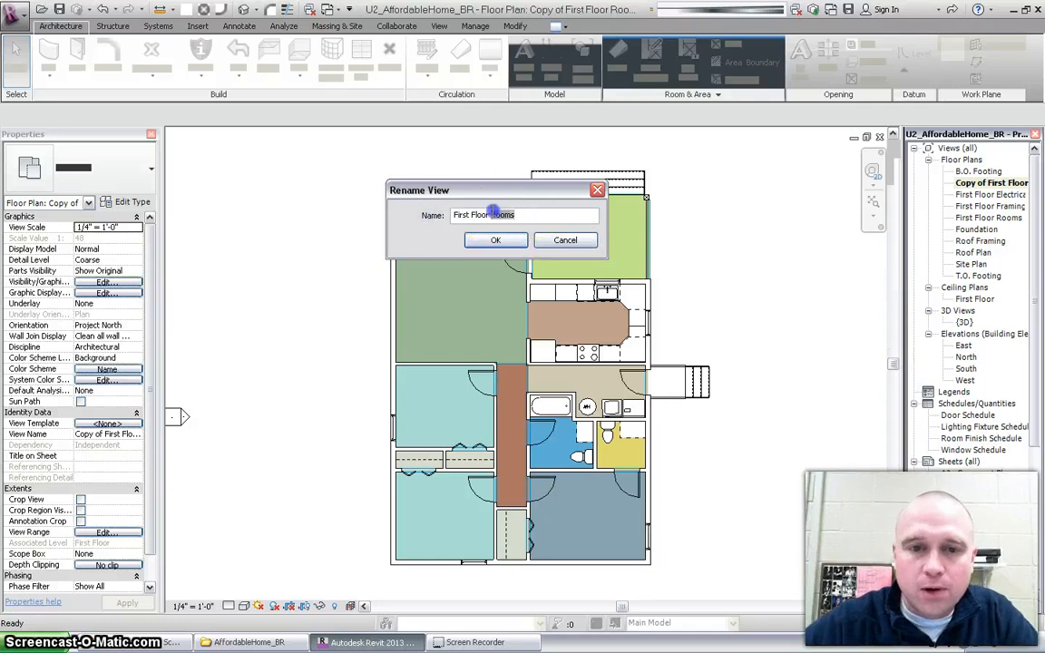
pyautogui.write('First Floor Annotation')
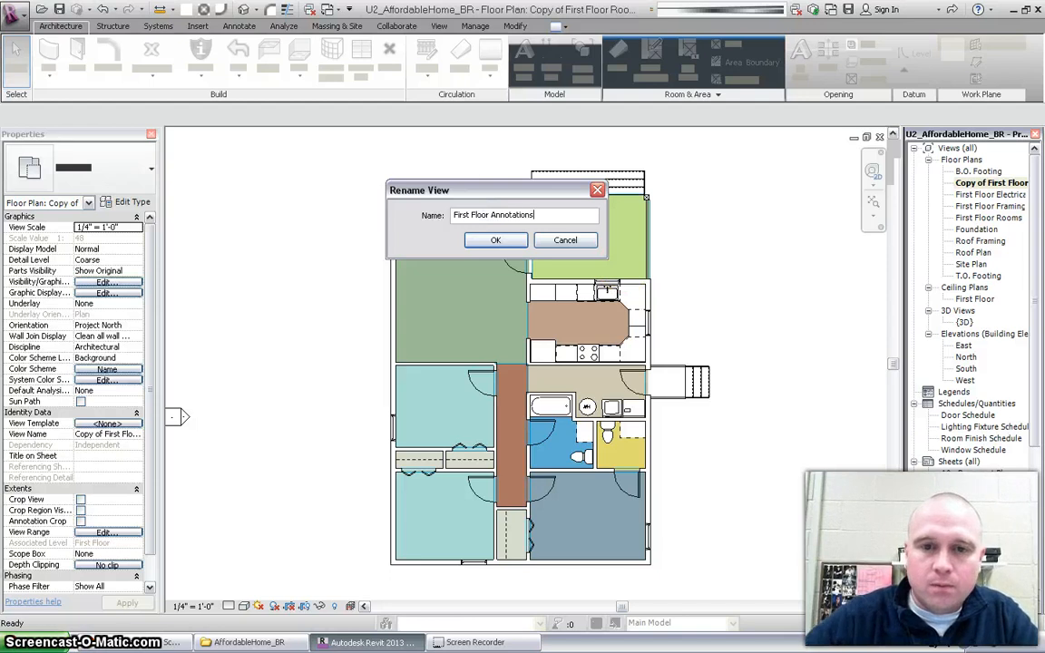
pyautogui.click(518, 241)
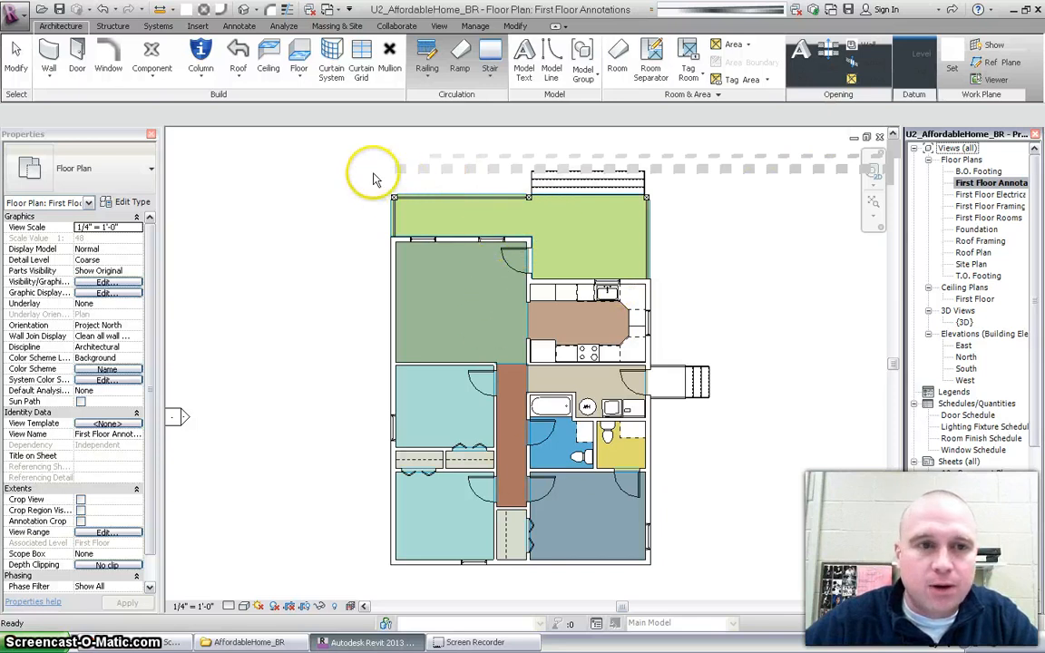
# Turn off the Color Fill and Interior Fill visibility of Rooms in the First Floor Annotations view.
pyautogui.click(439, 26)
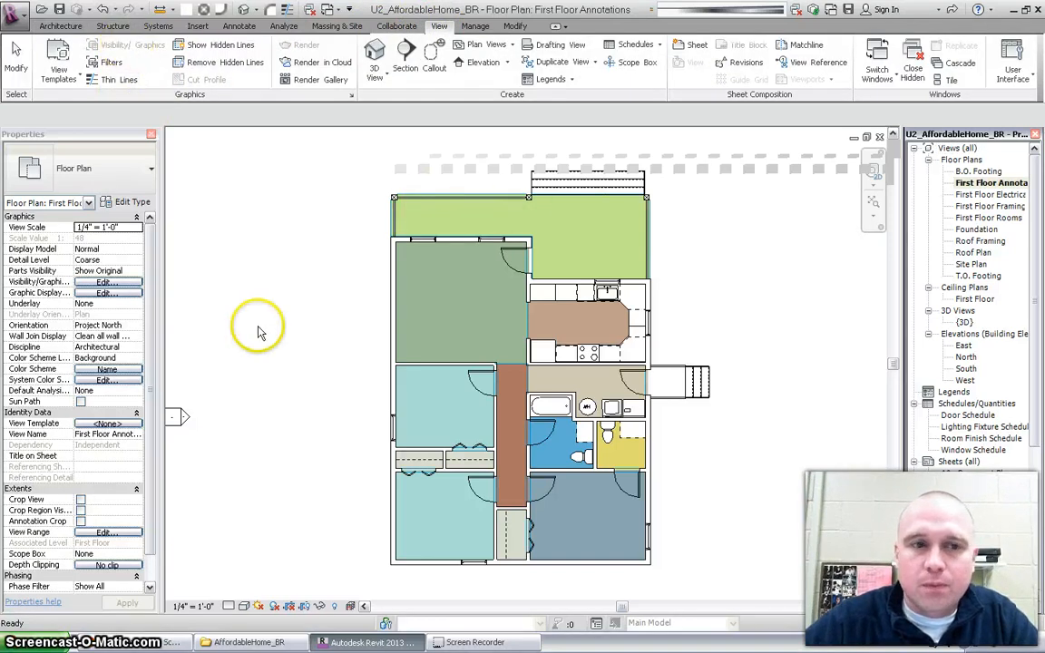
pyautogui.click(143, 48)
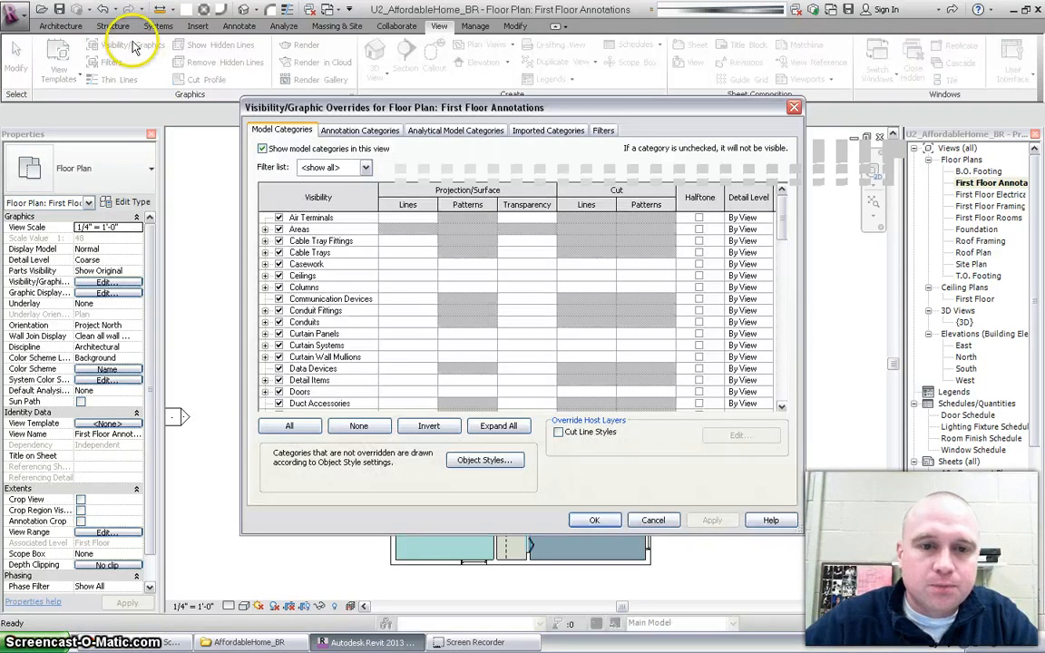
pyautogui.moveTo(782, 220); pyautogui.dragTo(763, 331)
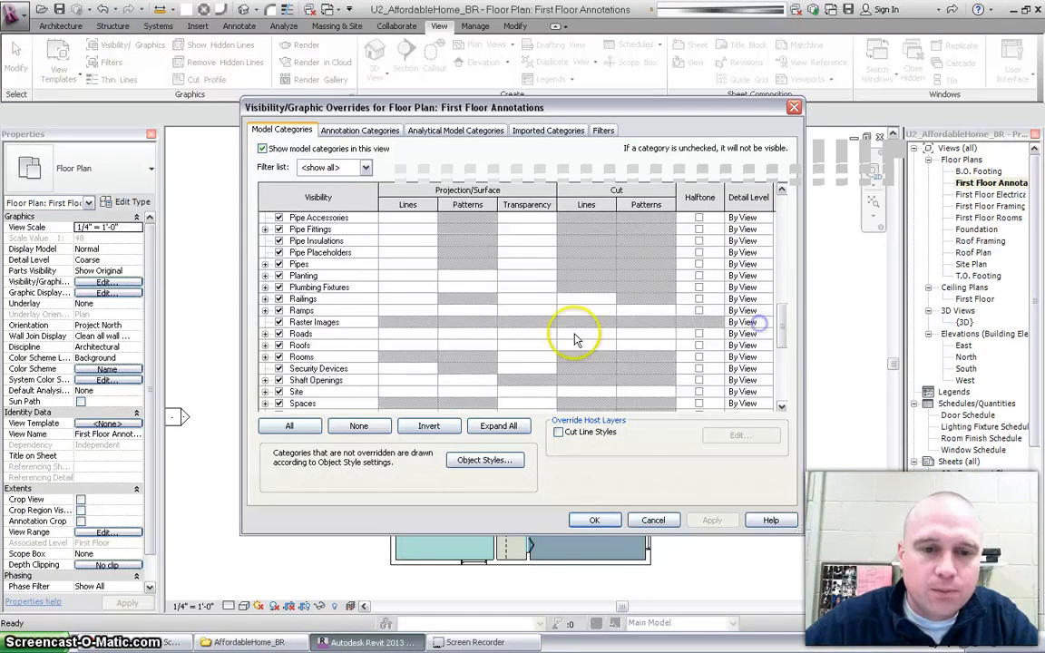
pyautogui.click(265, 358)
pyautogui.click(278, 358)
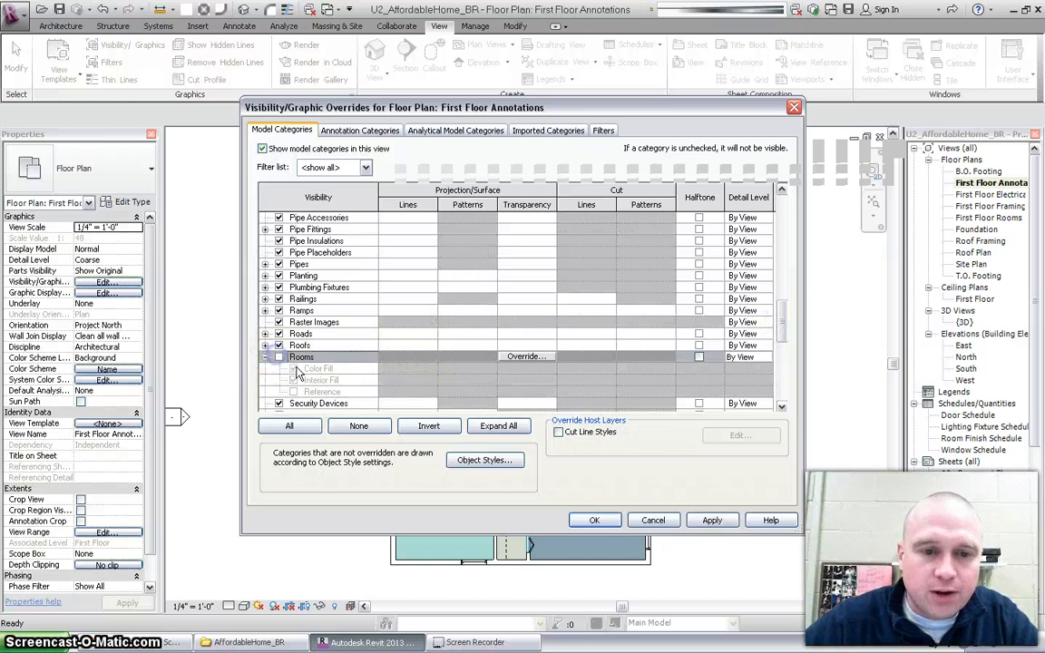
pyautogui.click(279, 358)
pyautogui.click(293, 368)
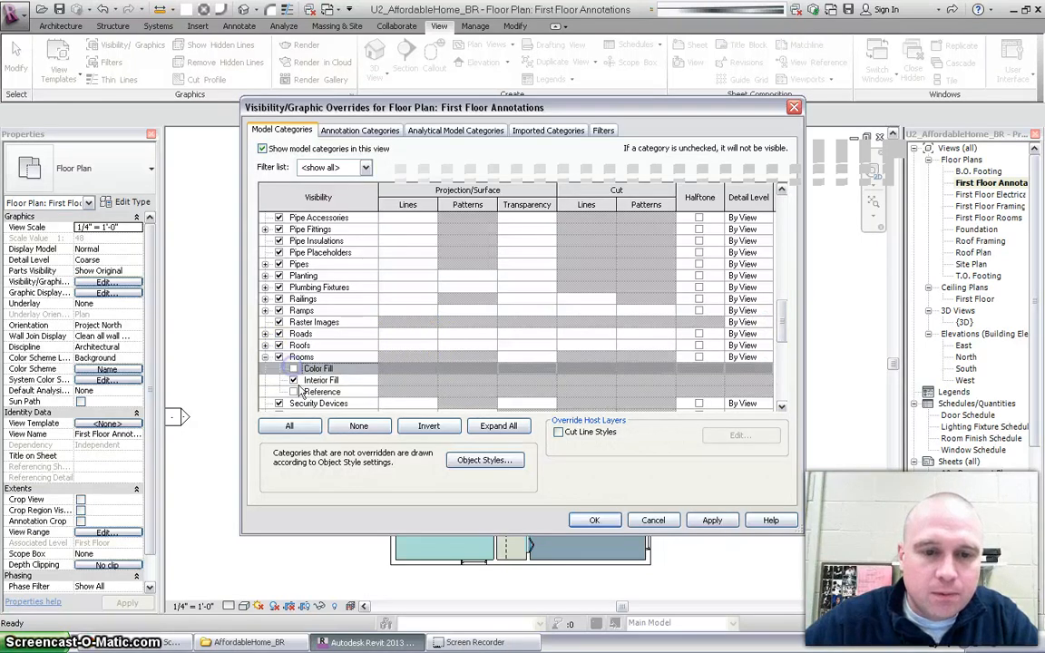
pyautogui.click(293, 380)
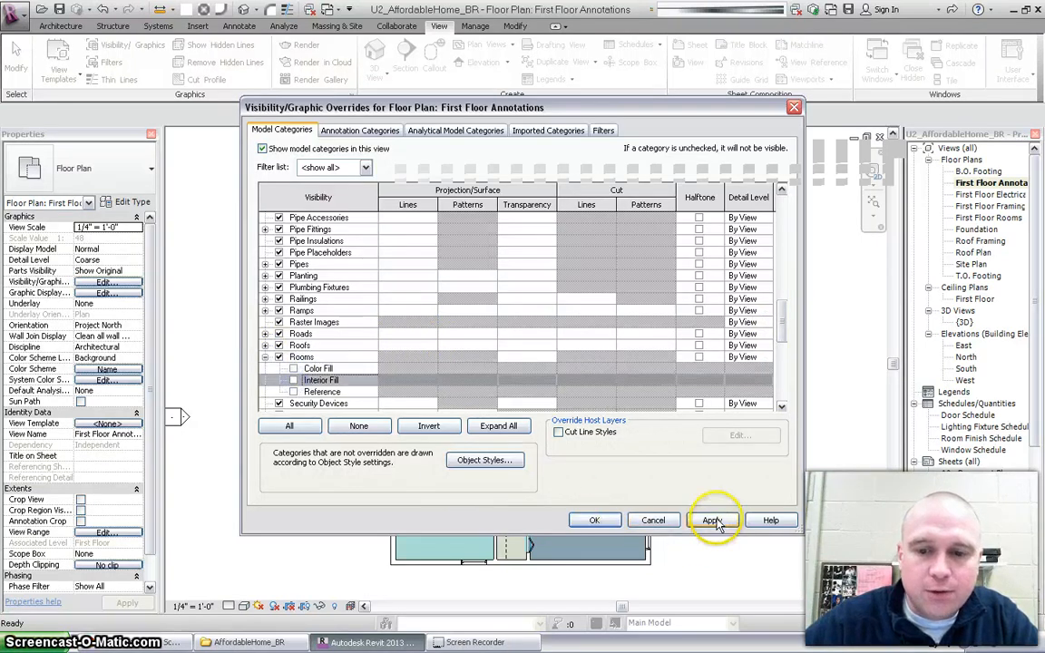
pyautogui.click(595, 520)
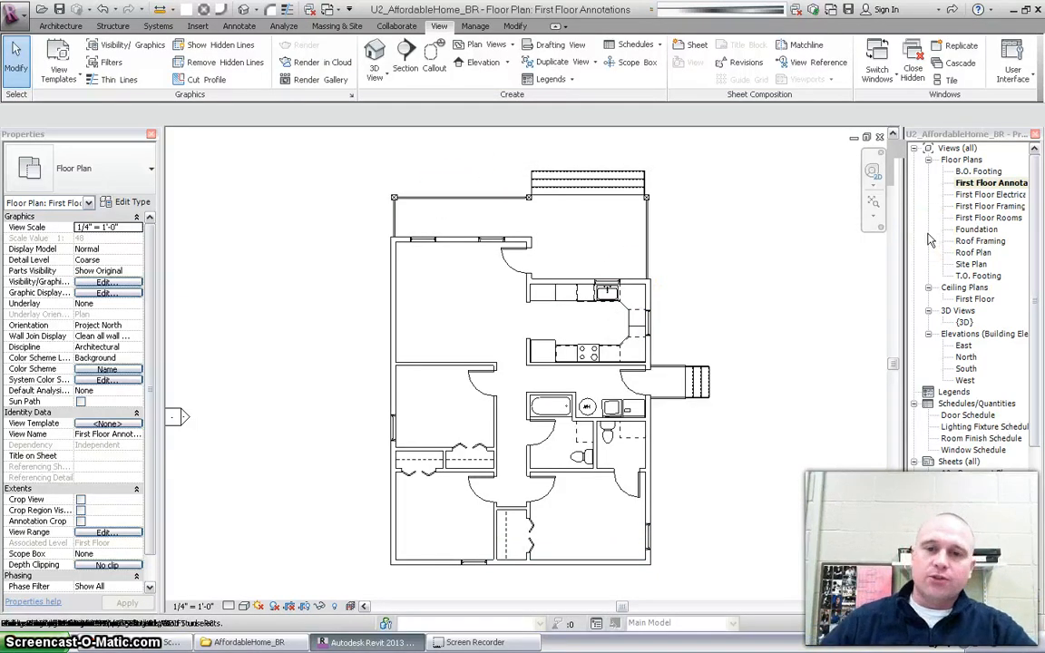
# Set up aligned dimensions from wall centerlines that pick entire walls and reference opening centers.
pyautogui.click(241, 26)
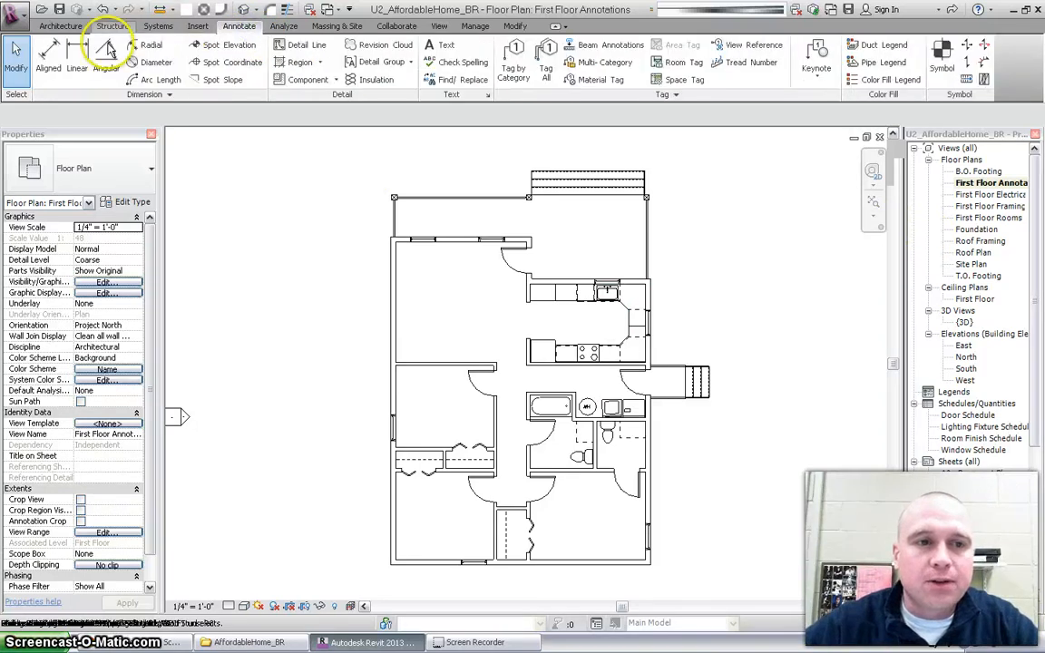
pyautogui.click(74, 58)
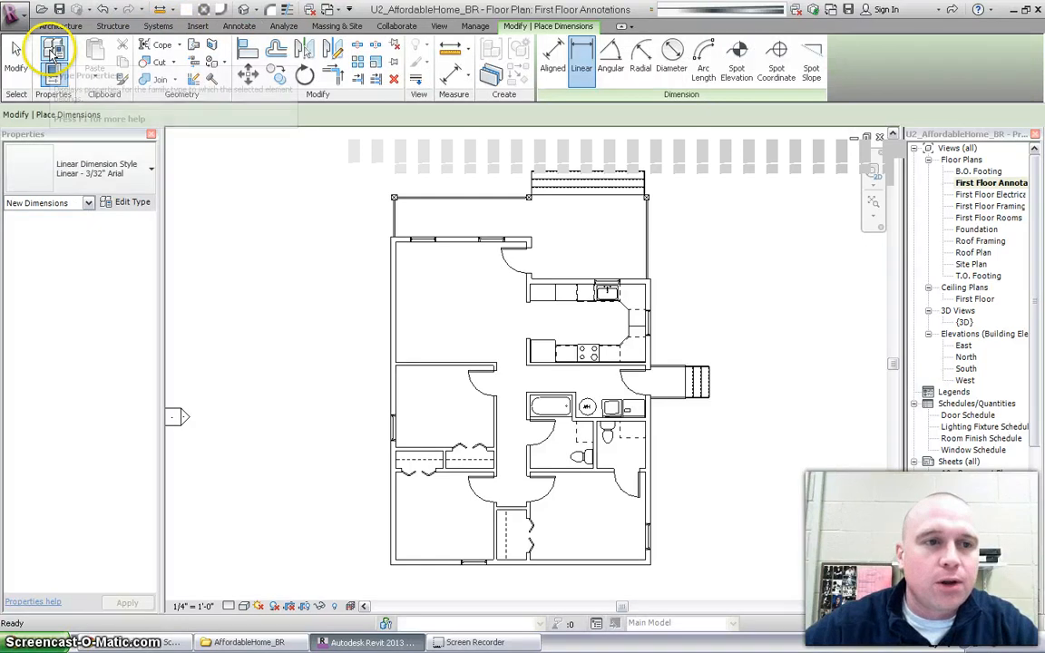
pyautogui.press('Escape')
pyautogui.click(54, 55)
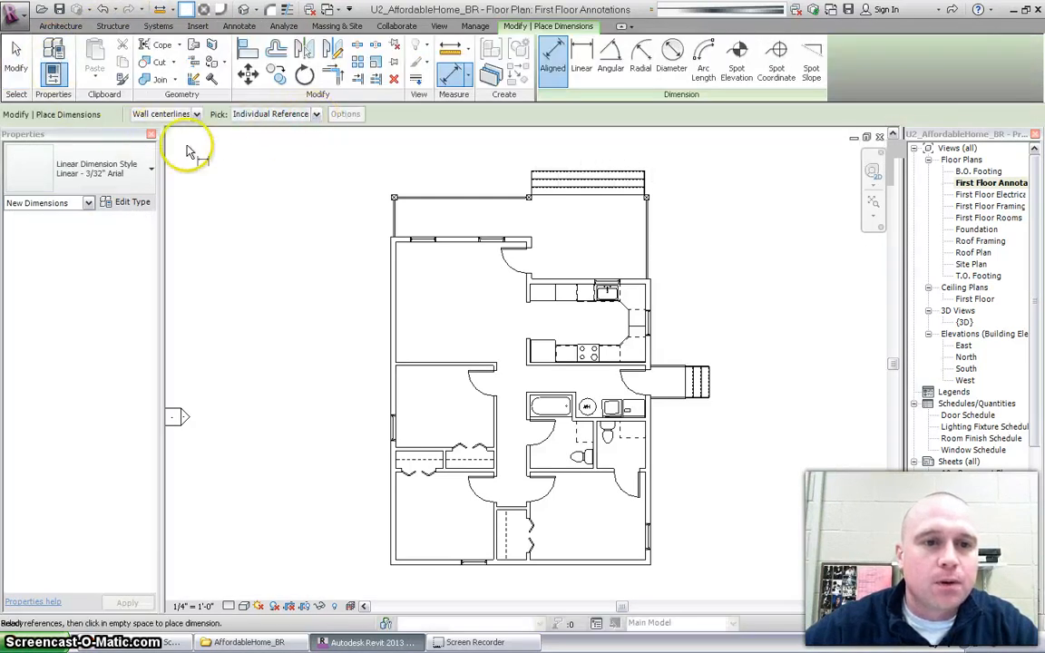
pyautogui.click(317, 116)
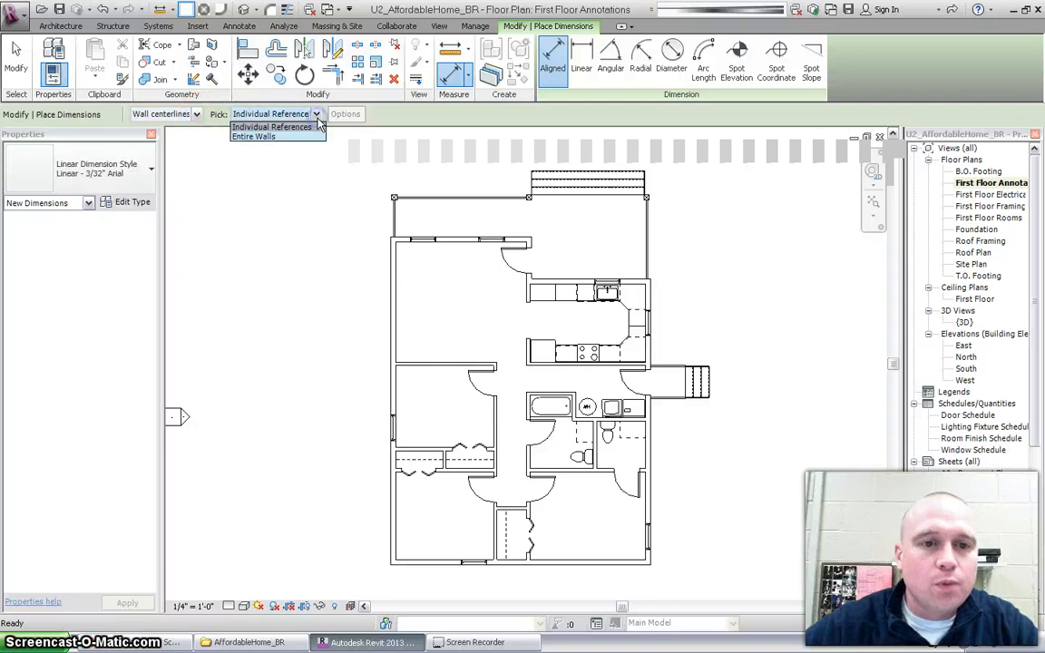
pyautogui.click(266, 137)
pyautogui.click(349, 115)
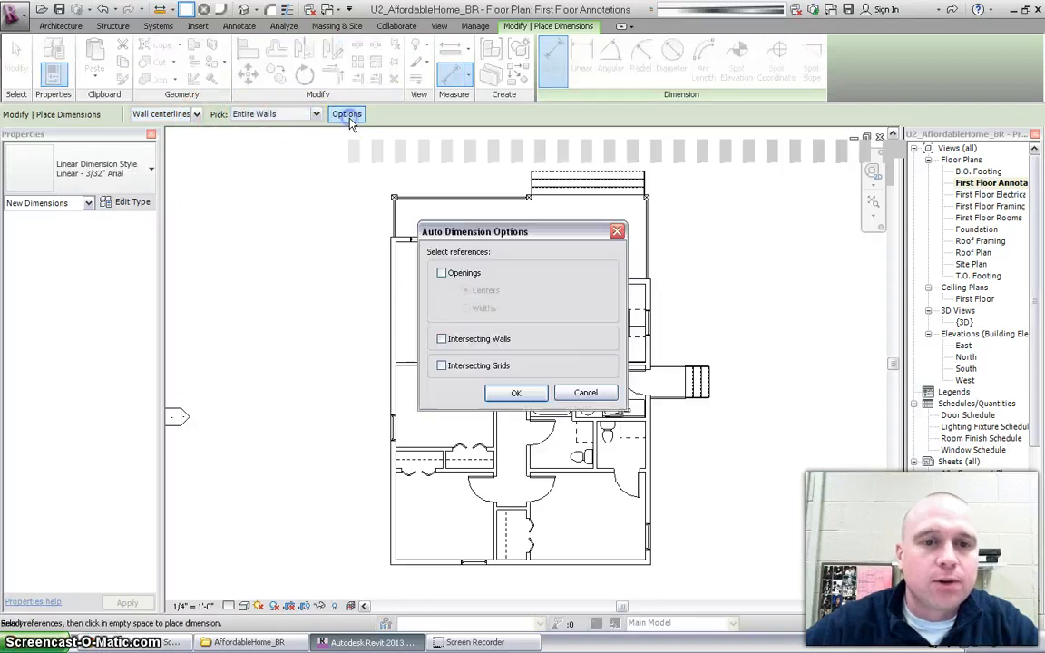
pyautogui.click(441, 274)
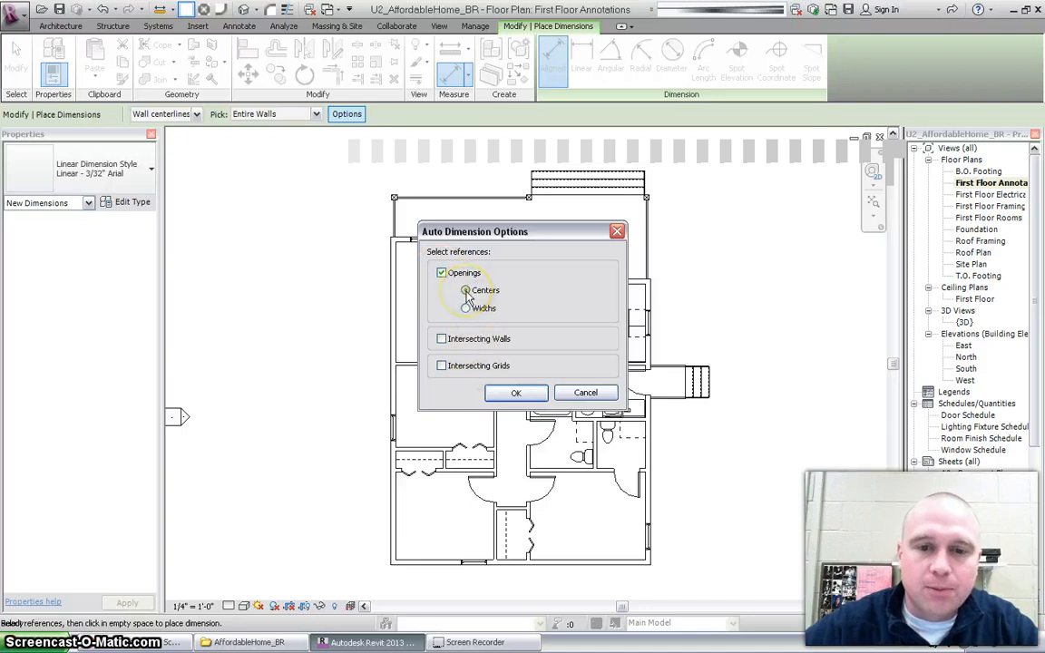
pyautogui.click(514, 394)
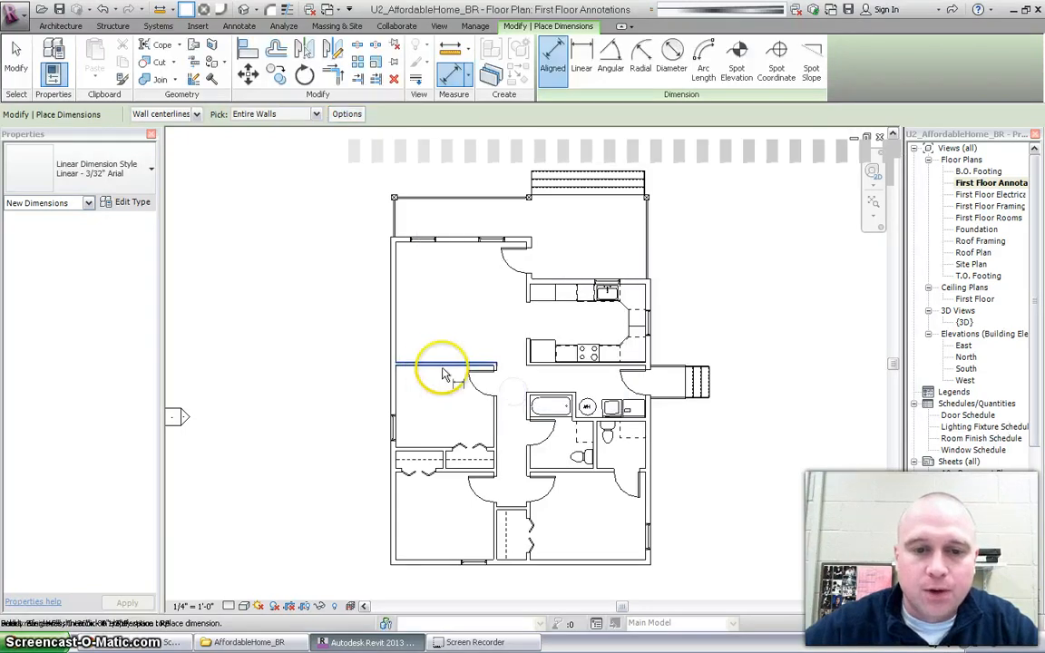
# Dimension the plan's left exterior wall and the living room's upper exterior wall, placing both dimension strings outside the house.
pyautogui.click(395, 343)
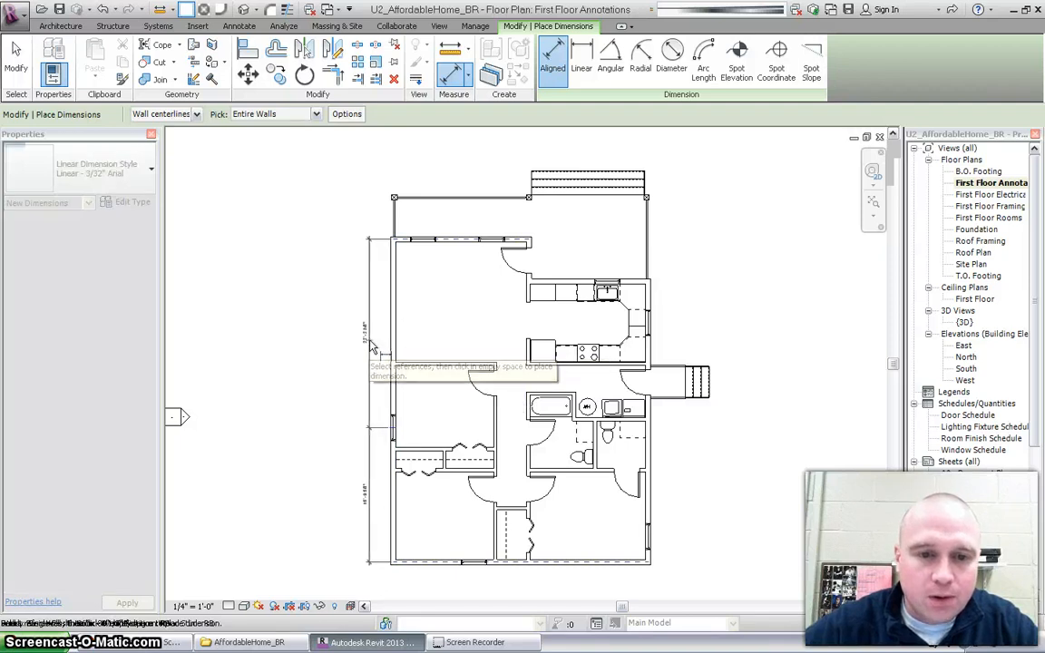
pyautogui.click(367, 343)
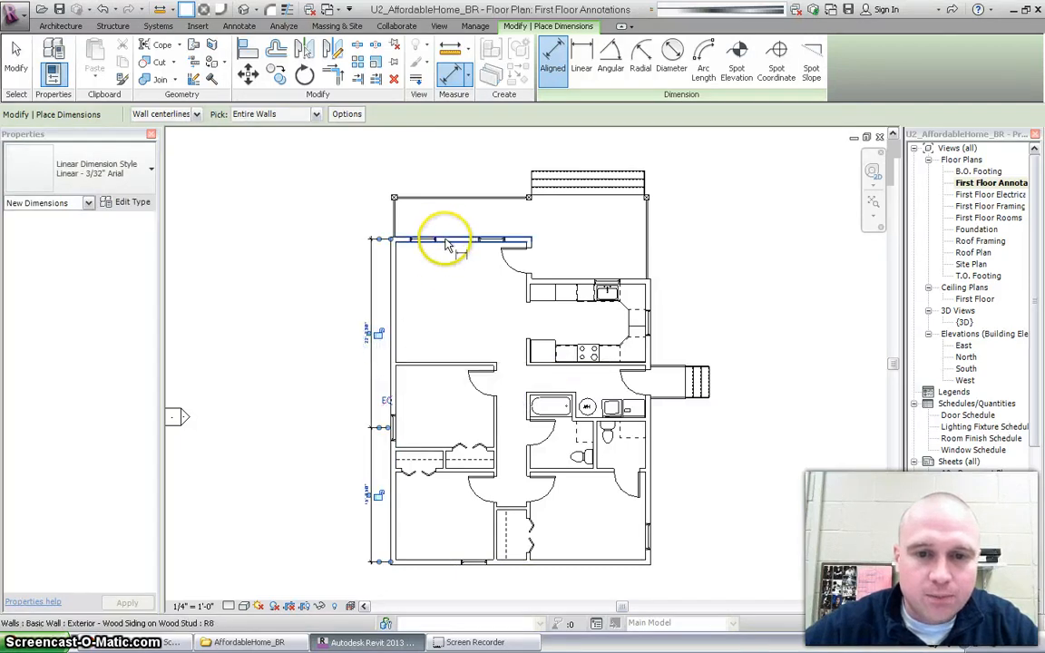
pyautogui.click(445, 242)
pyautogui.click(462, 156)
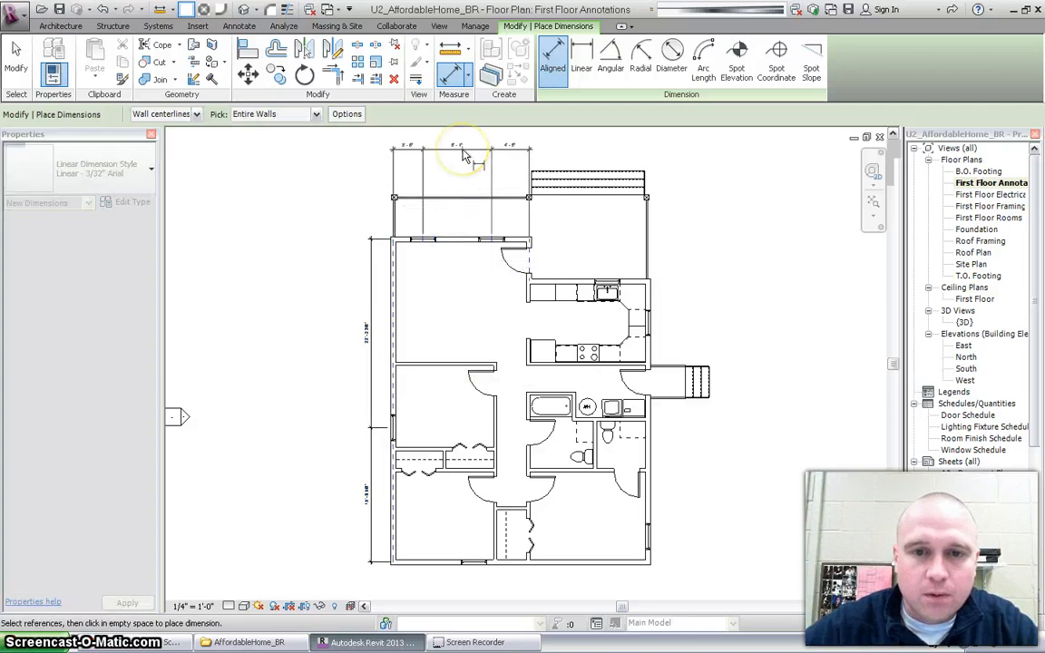
pyautogui.click(463, 148)
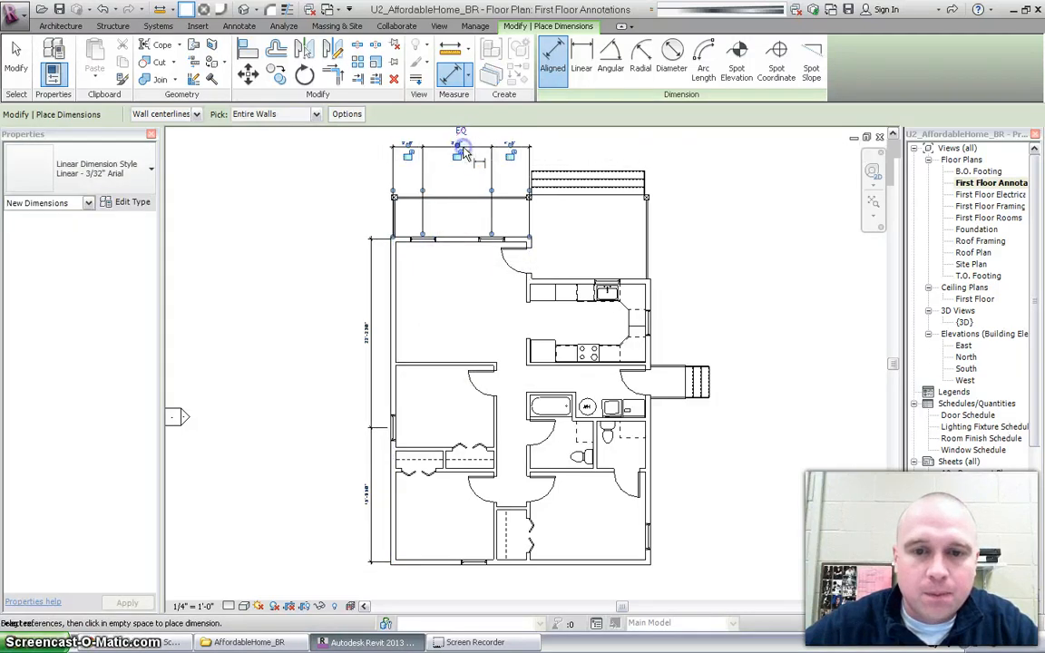
# Dimension the kitchen's upper exterior wall above the porch steps and the short porch door wall to the right of the porch.
pyautogui.click(565, 279)
pyautogui.click(563, 172)
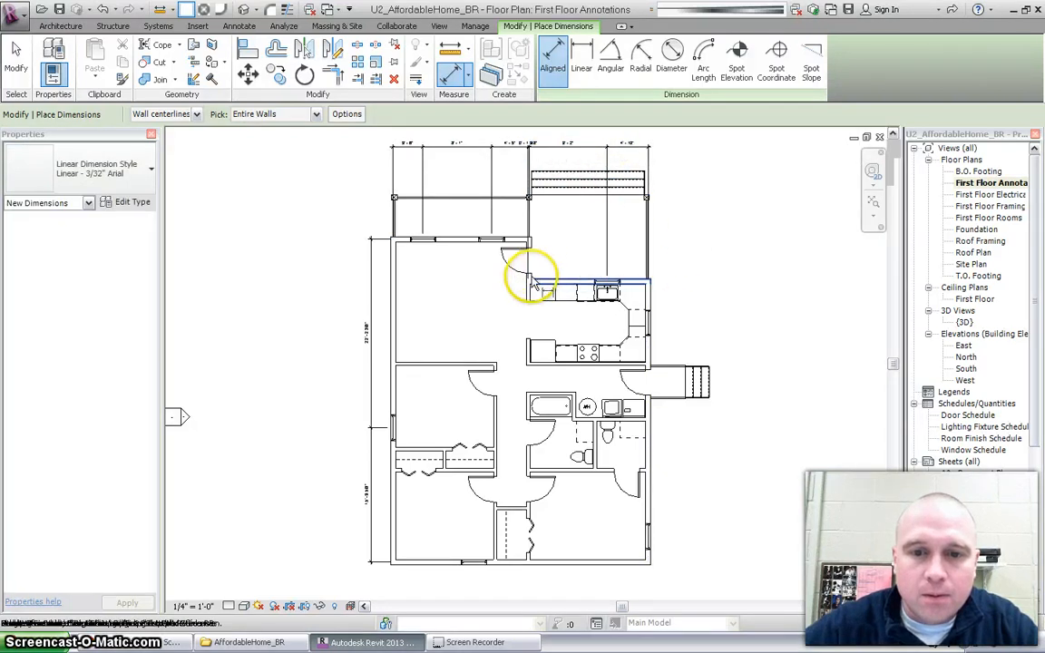
pyautogui.click(465, 241)
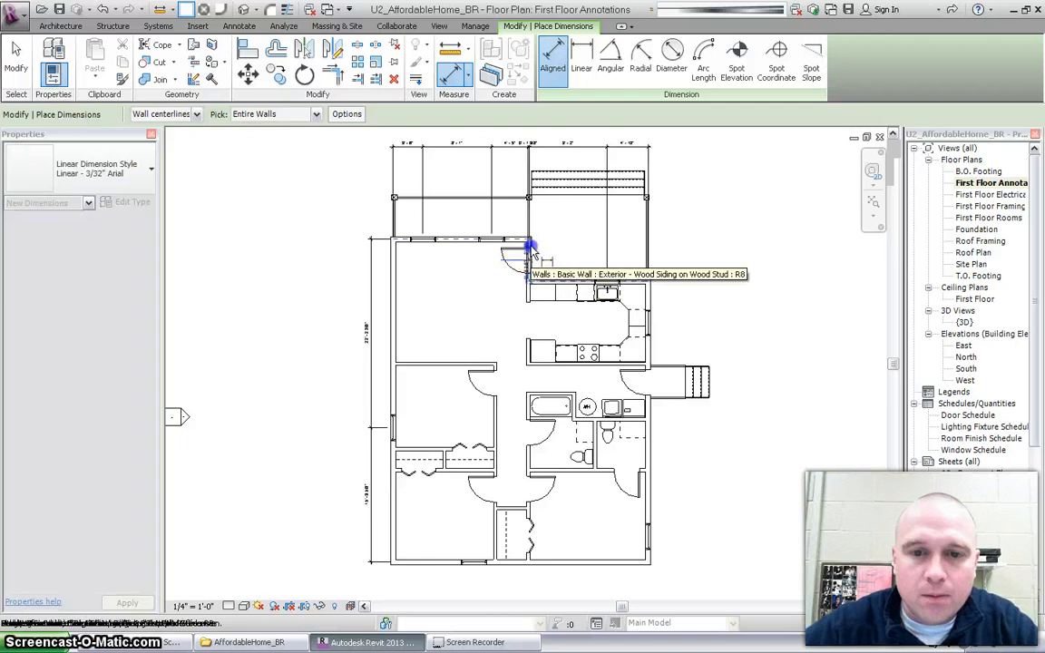
pyautogui.click(632, 256)
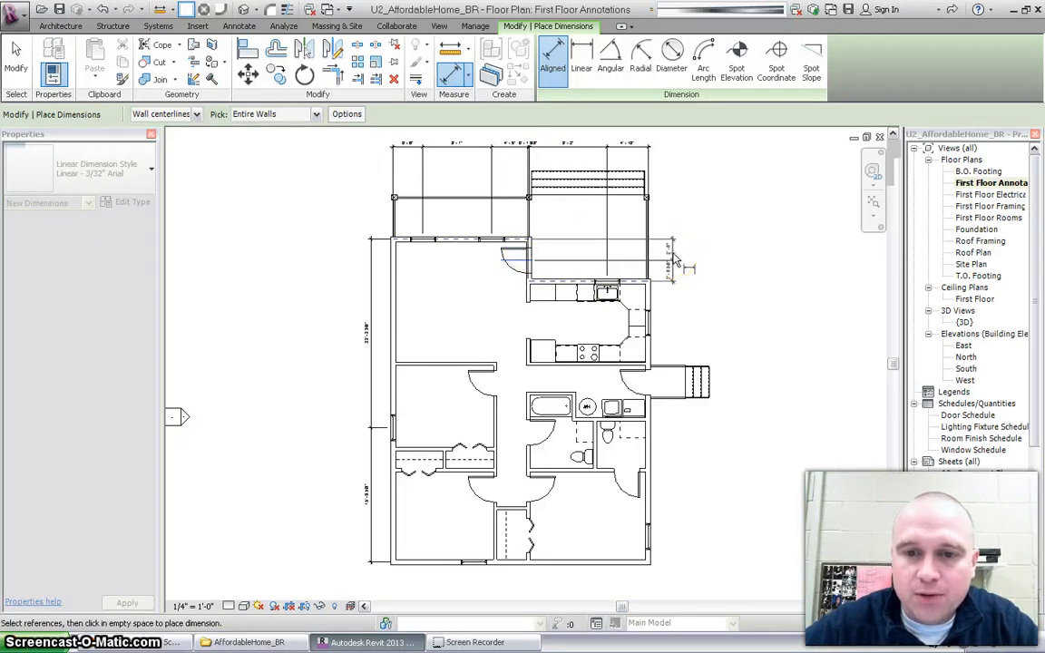
pyautogui.click(674, 261)
# Dimension the right exterior wall with its openings, placing the string beyond the mudroom's exterior steps.
pyautogui.click(649, 350)
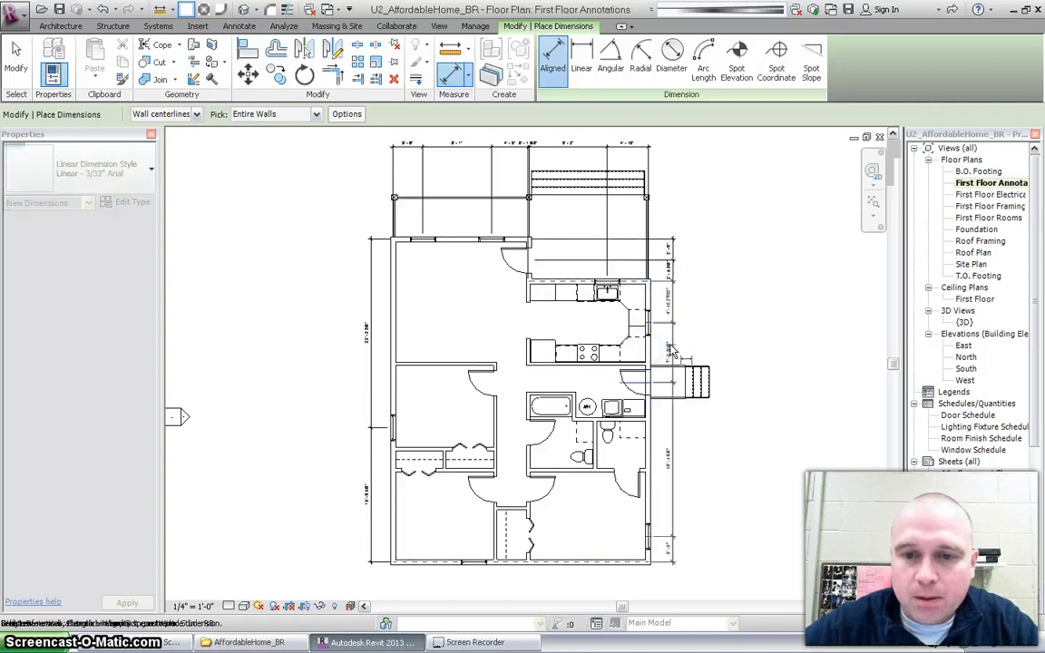
pyautogui.click(727, 345)
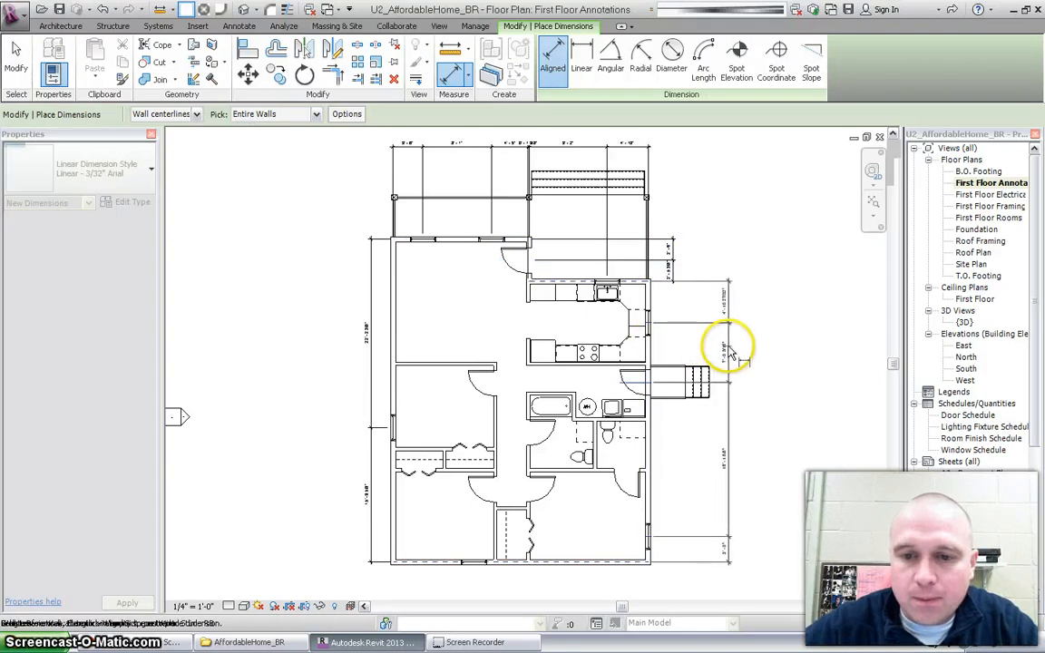
pyautogui.press('Escape')
pyautogui.press('Escape')
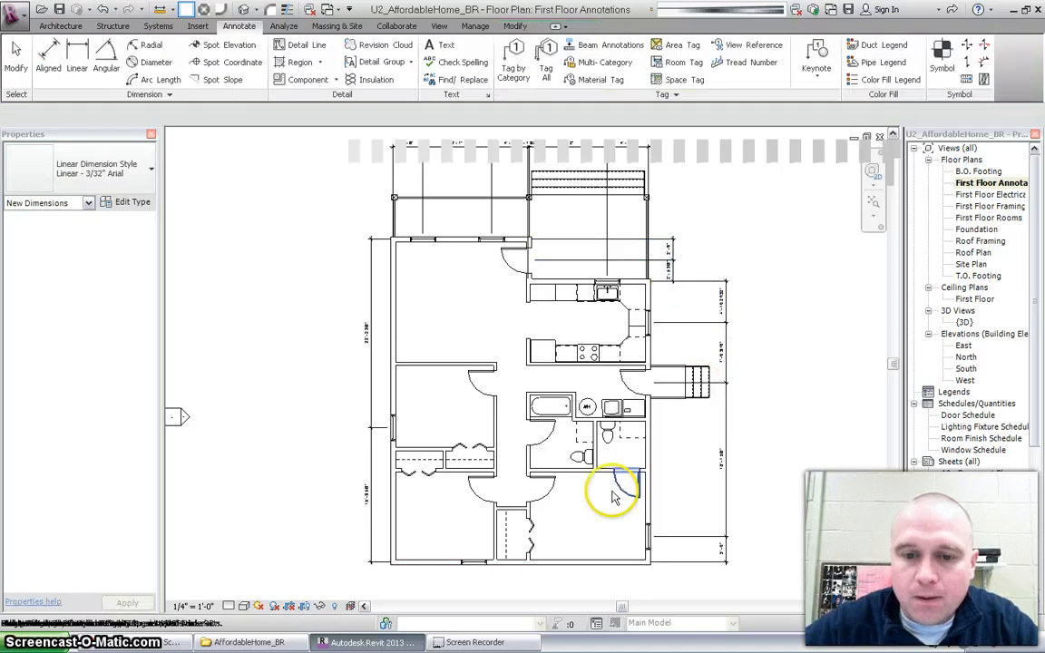
# Dimension the lower exterior wall to its window center with an aligned dimension placed below the house.
pyautogui.click(570, 564)
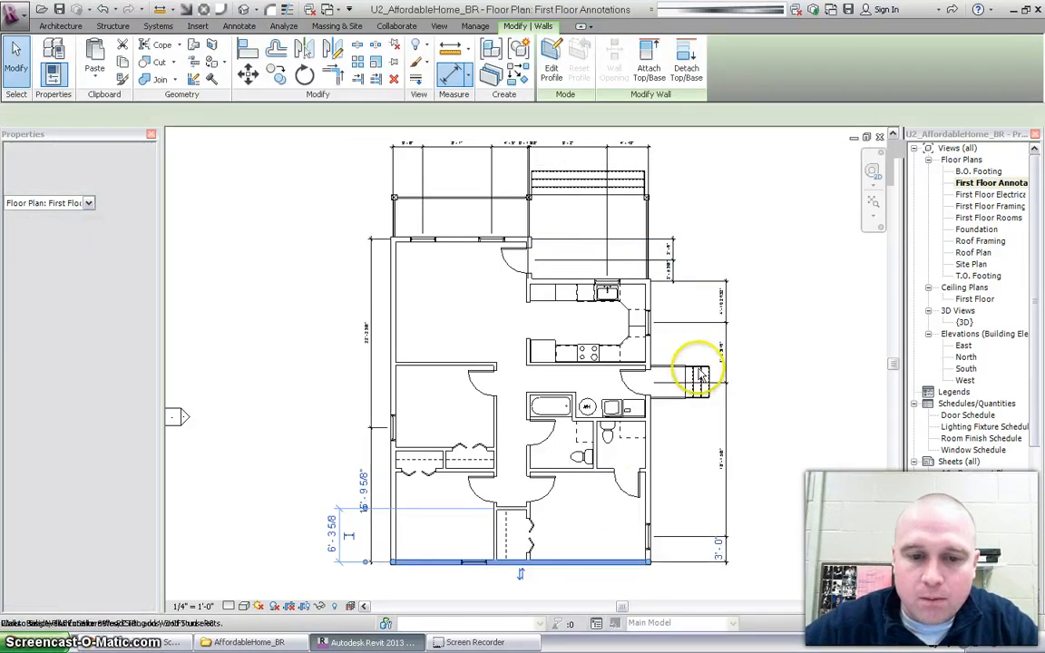
pyautogui.scroll(3, 746, 331)
pyautogui.scroll(-4, 780, 409)
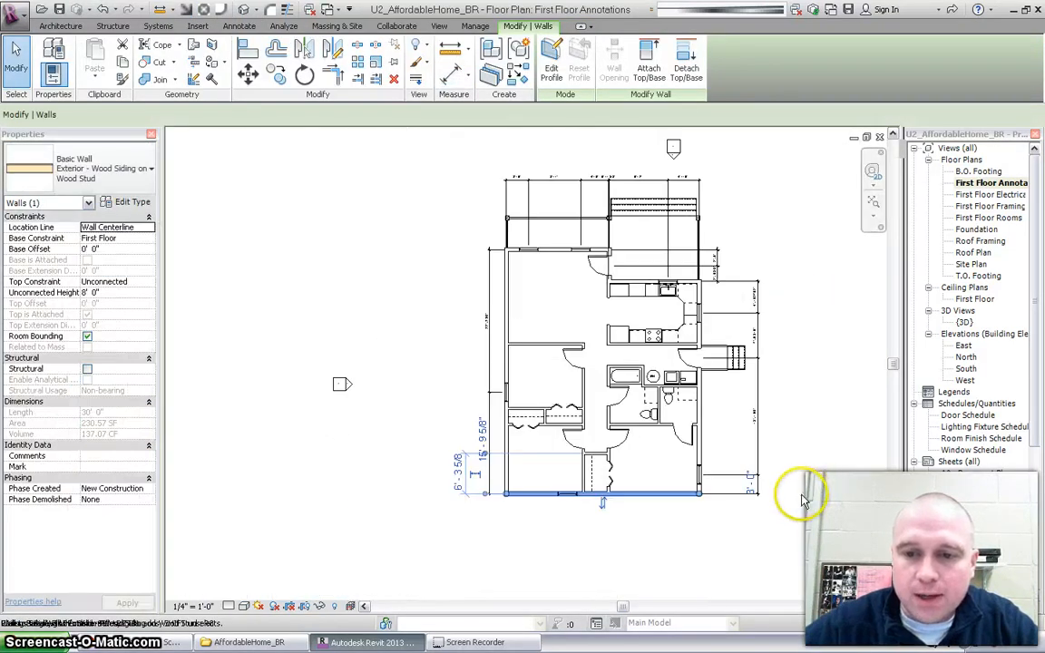
pyautogui.scroll(2, 652, 474)
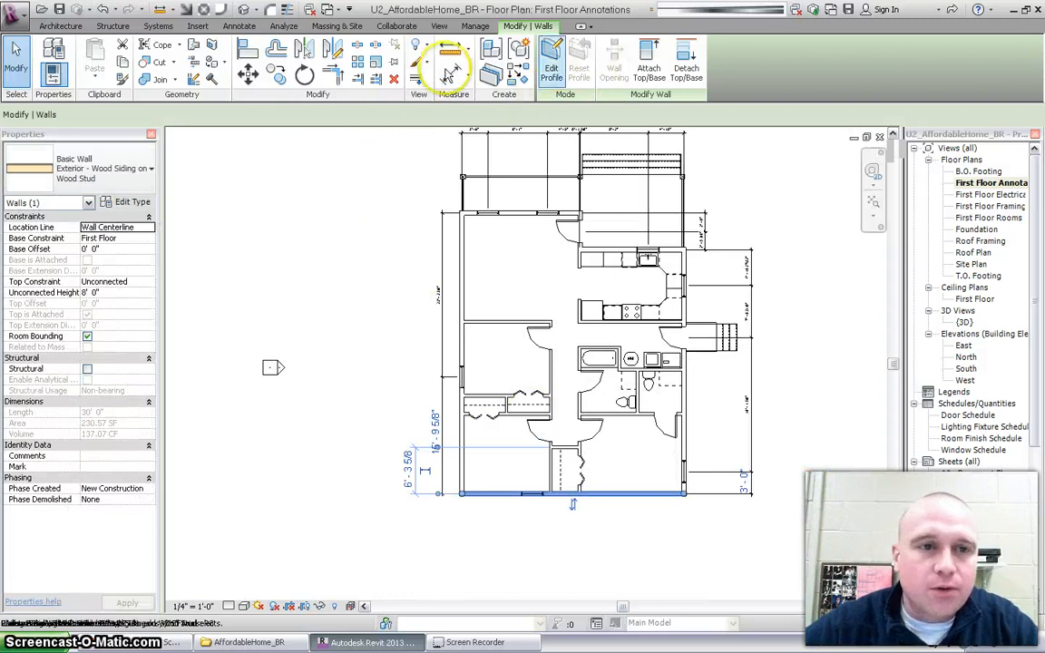
pyautogui.click(238, 27)
pyautogui.click(71, 57)
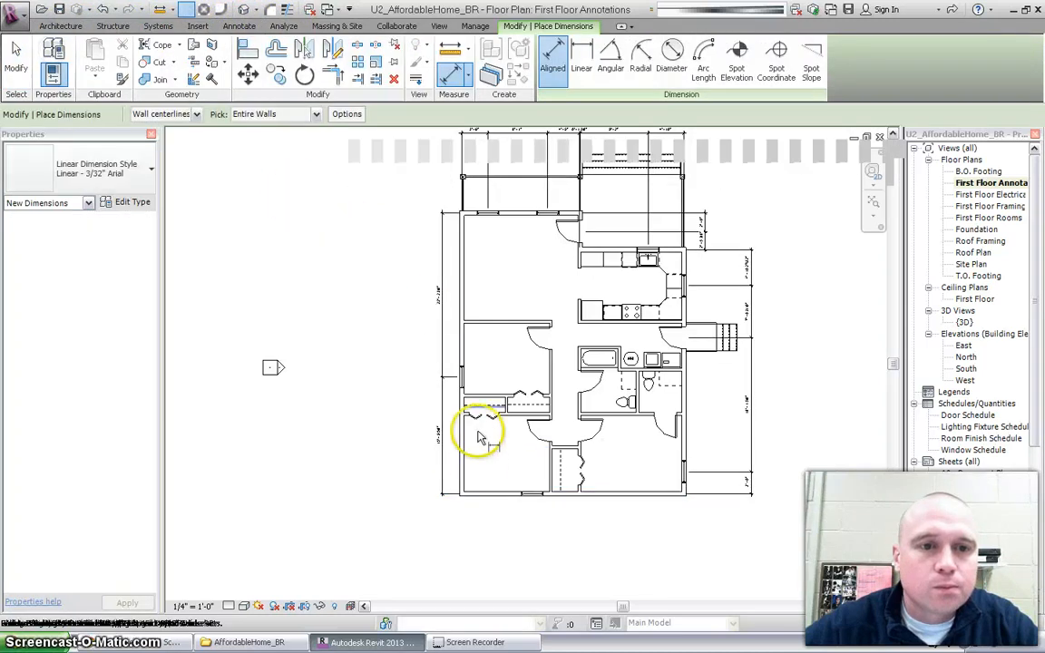
pyautogui.click(571, 493)
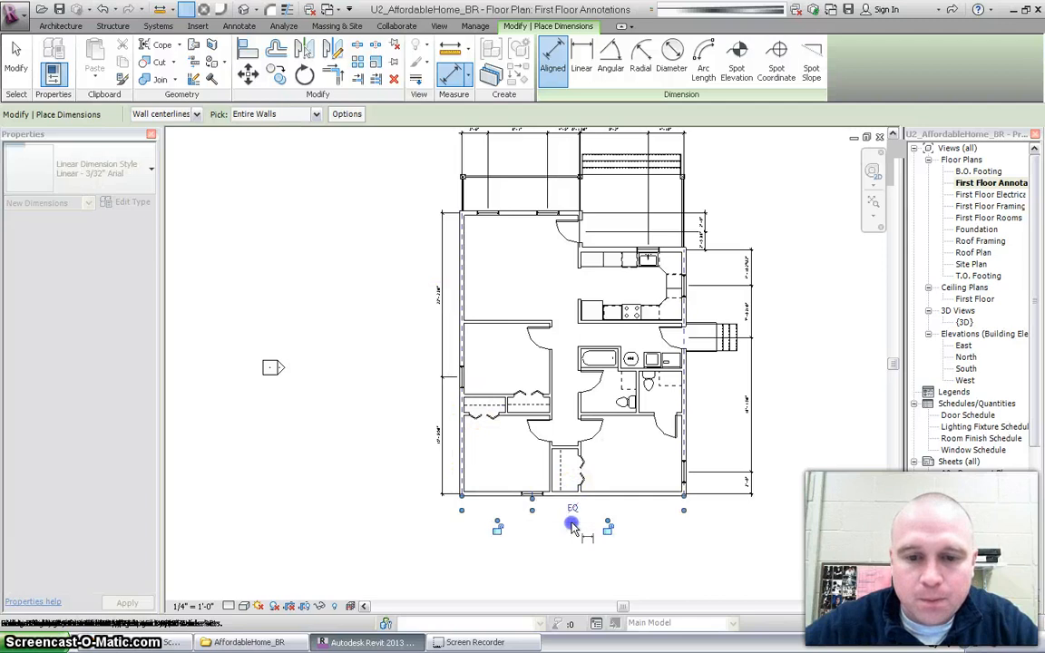
# Place the lower exterior wall's dimension string below the house and finish the Aligned dimension command.
pyautogui.click(572, 527)
pyautogui.scroll(3, 445, 218)
pyautogui.scroll(3, 443, 225)
pyautogui.press('Escape')
# Move the upper and lower witness lines of the left wall's dimension string to the exterior faces of the corner walls.
pyautogui.click(427, 292)
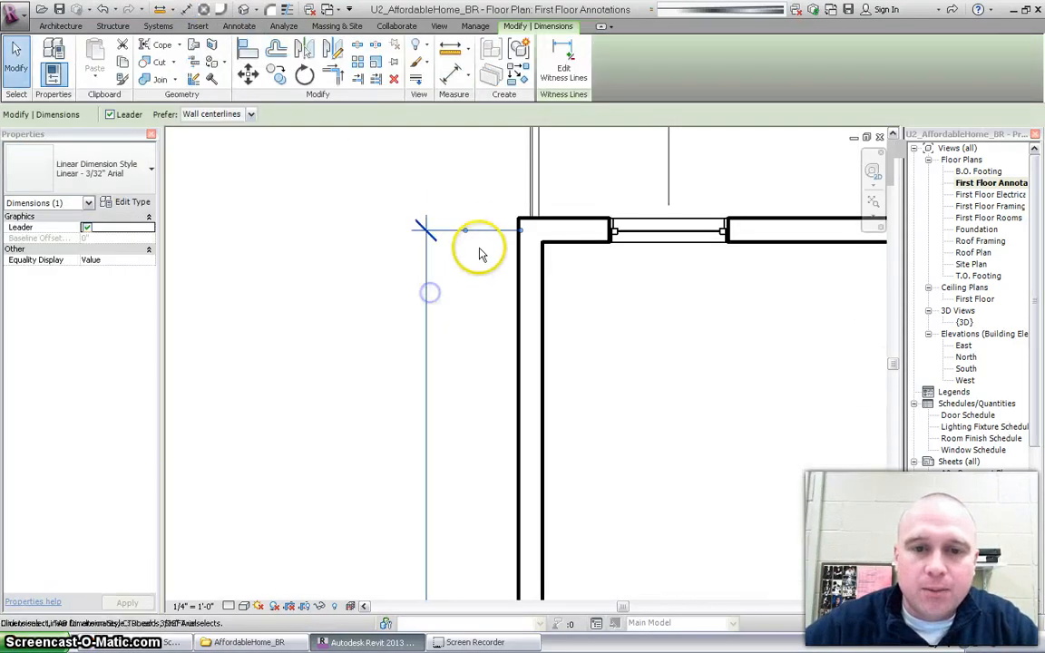
pyautogui.click(465, 234)
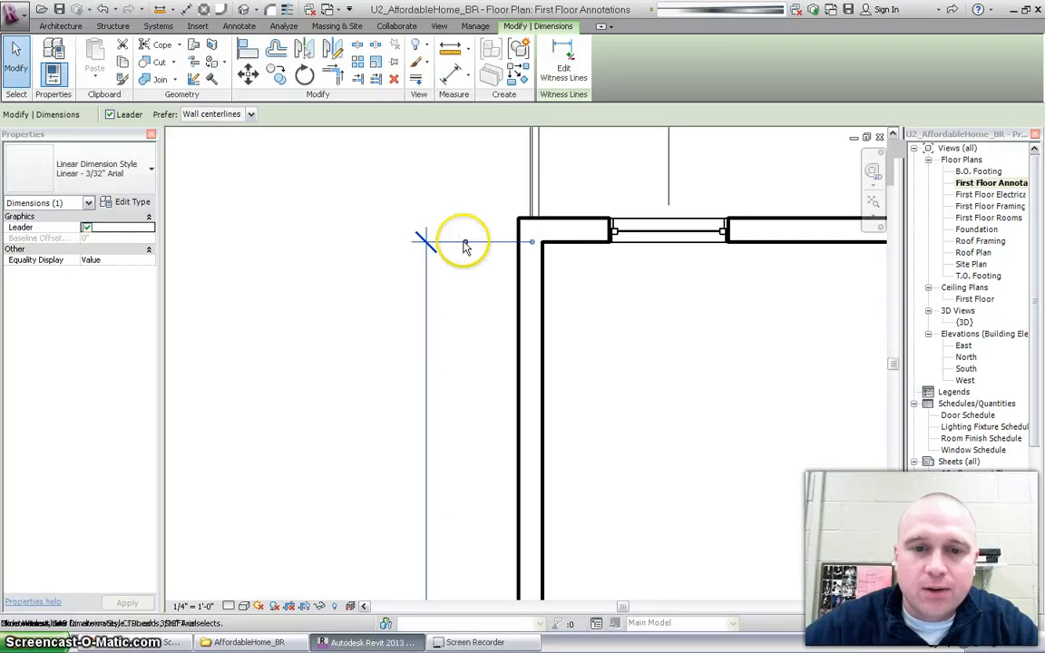
pyautogui.scroll(1, 482, 281)
pyautogui.scroll(-6, 482, 281)
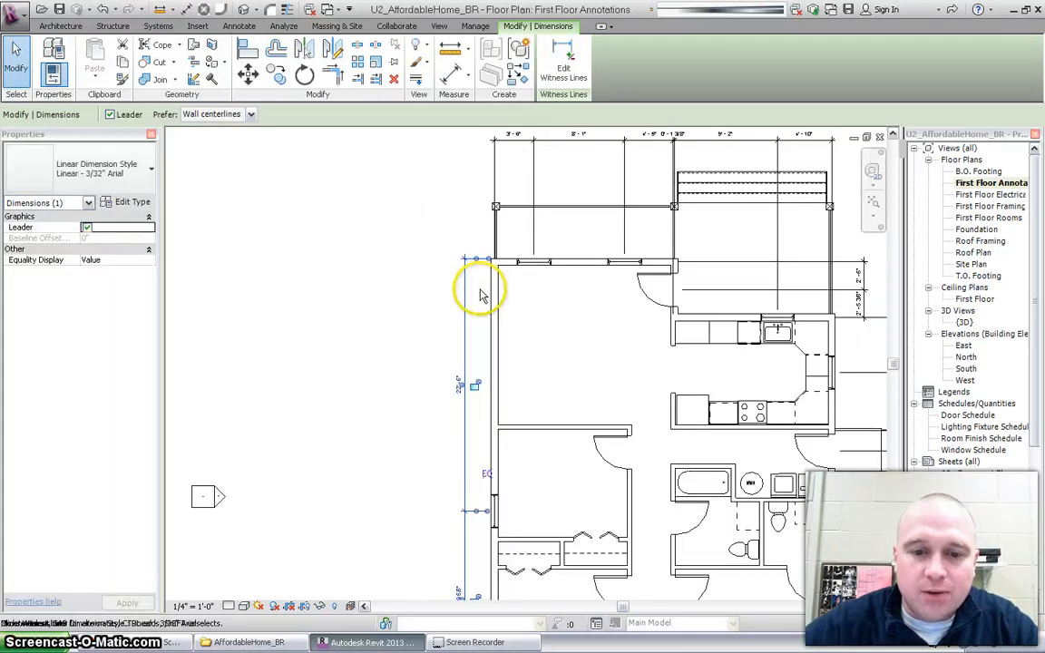
pyautogui.scroll(8, 482, 581)
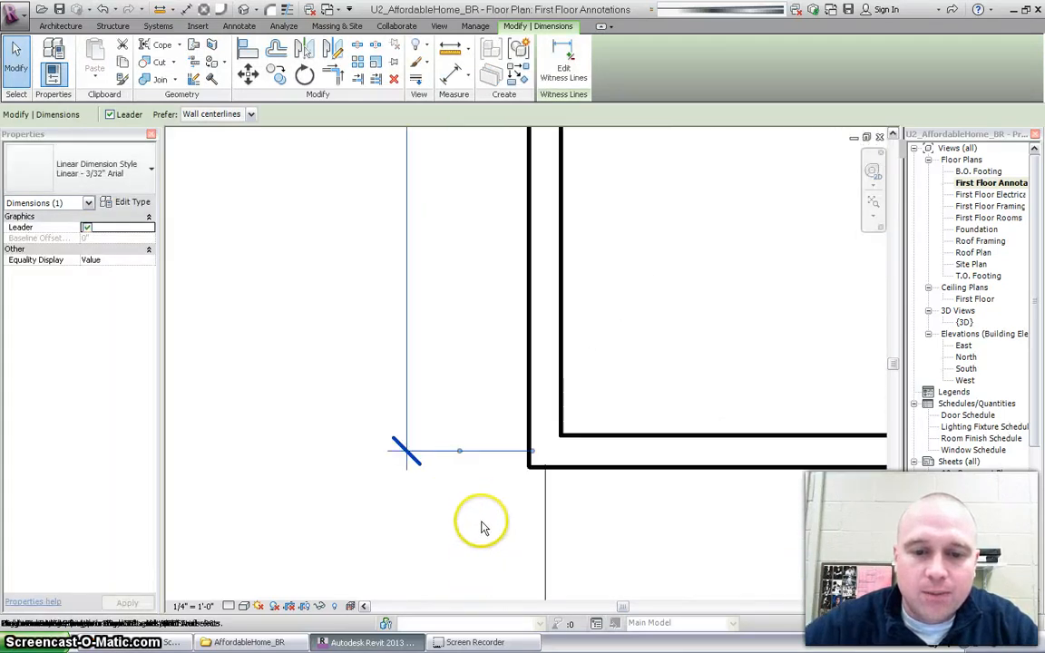
pyautogui.click(459, 452)
pyautogui.click(460, 441)
pyautogui.scroll(-4, 457, 447)
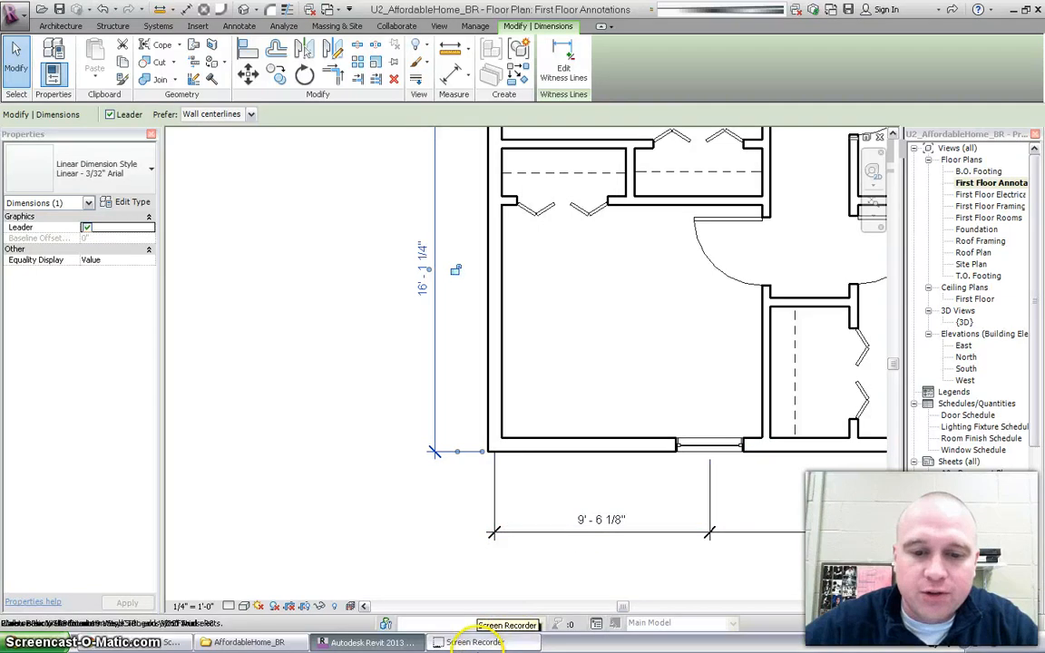
pyautogui.scroll(-5, 700, 285)
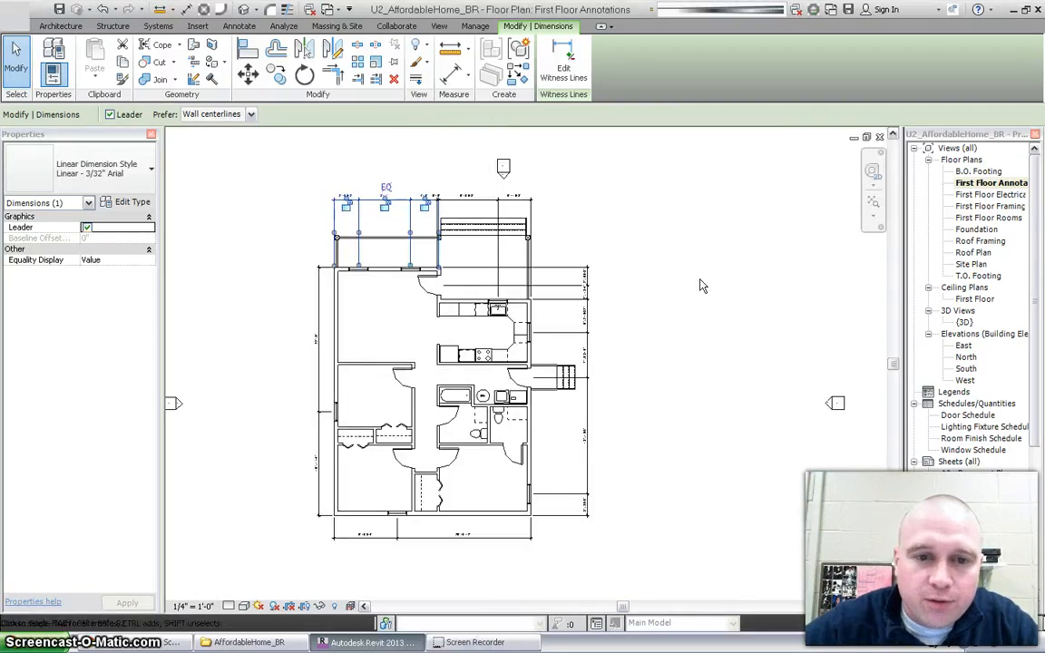
pyautogui.scroll(1, 283, 478)
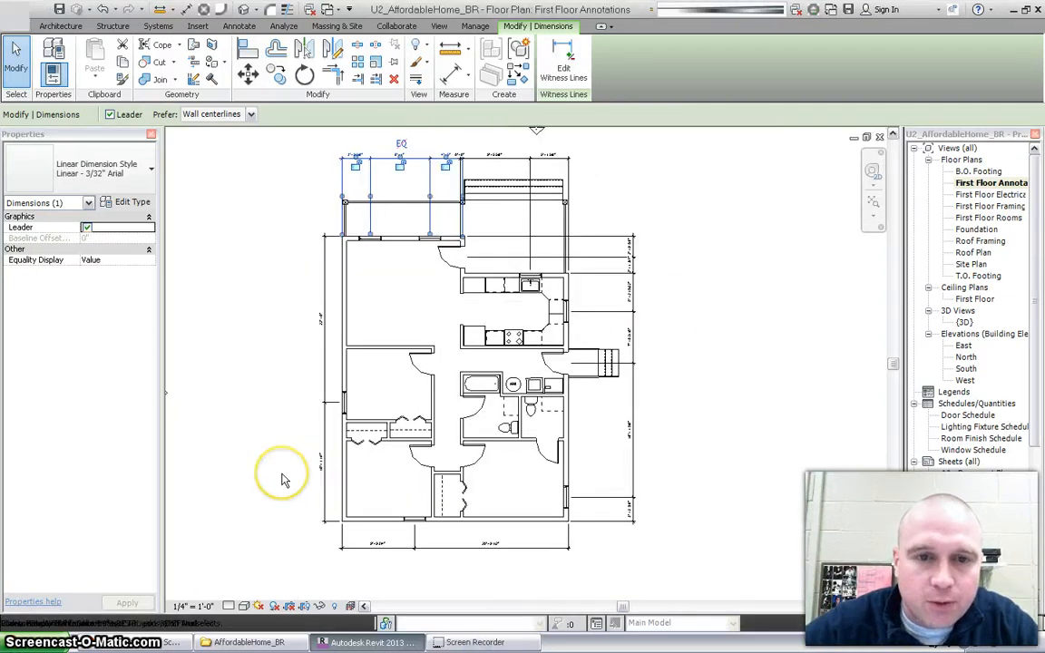
pyautogui.click(257, 227)
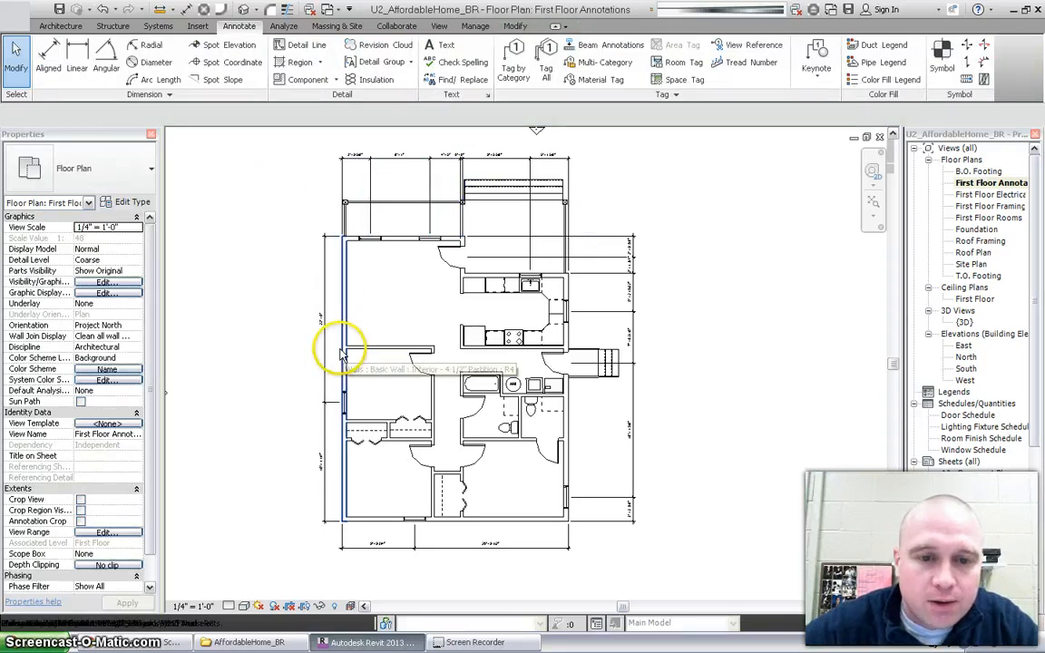
# Set automatic dimensioning to intersecting walls without openings and dimension the left exterior wall, placing the string outside the existing one.
pyautogui.click(46, 59)
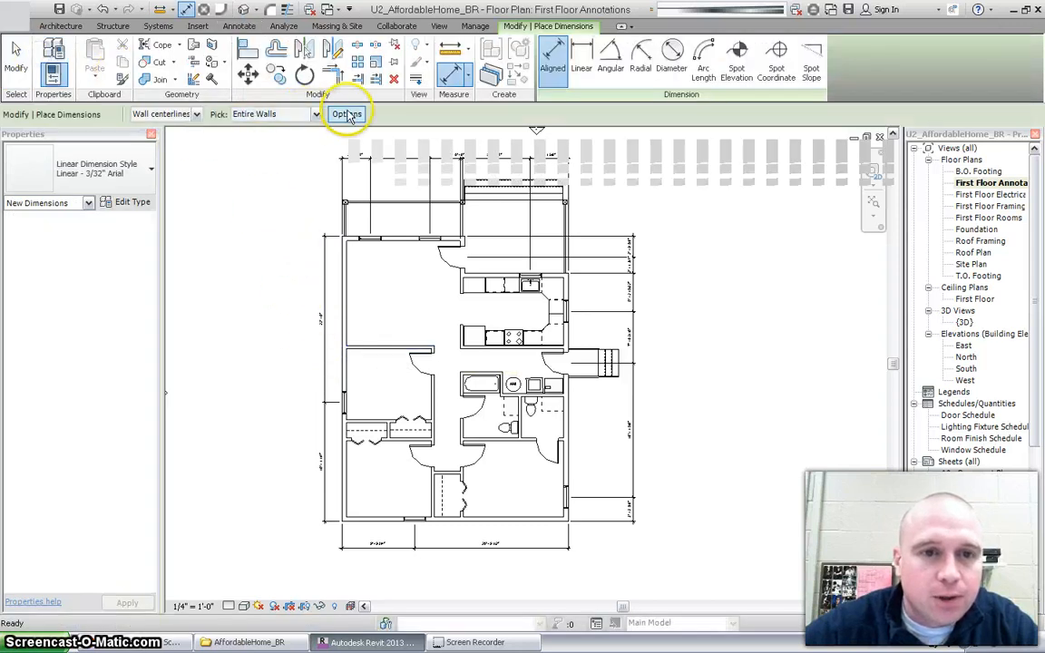
pyautogui.click(347, 113)
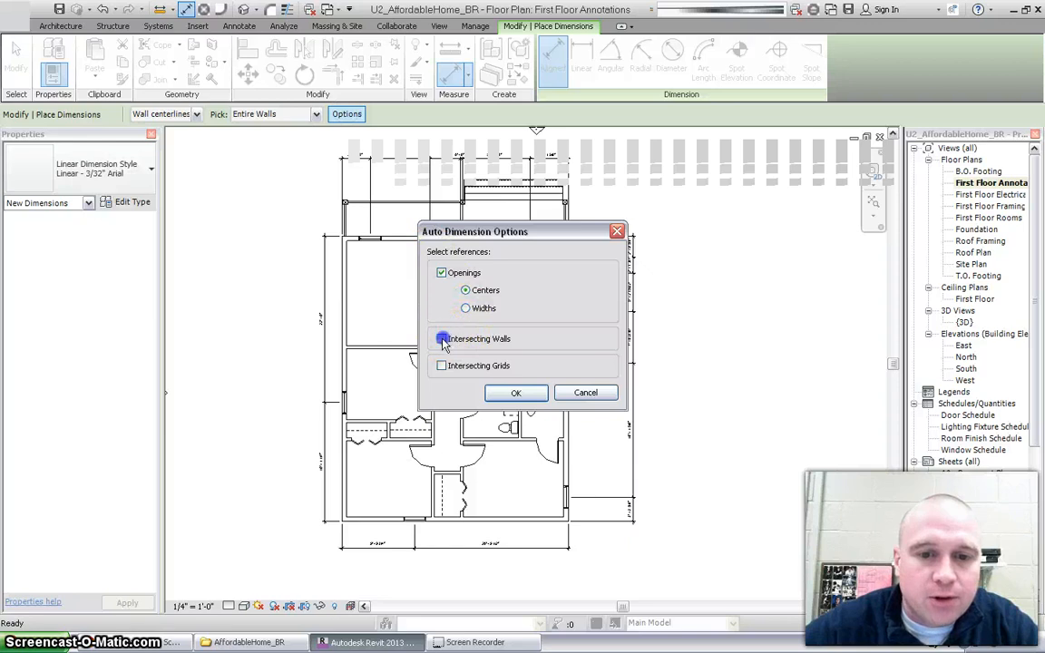
pyautogui.click(509, 400)
pyautogui.click(343, 343)
pyautogui.click(282, 344)
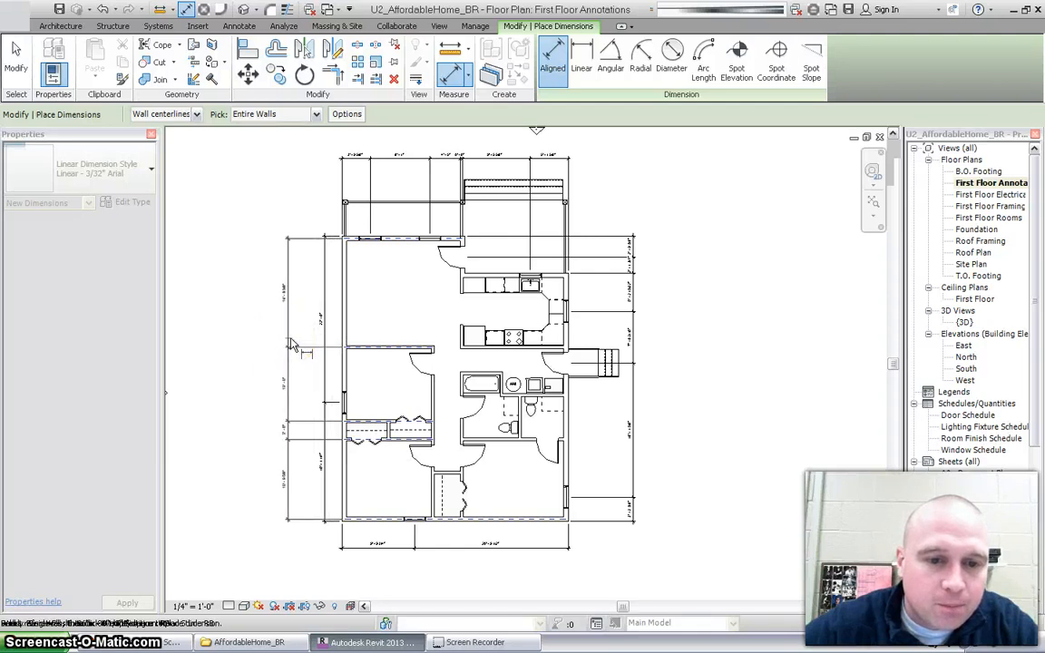
pyautogui.click(291, 340)
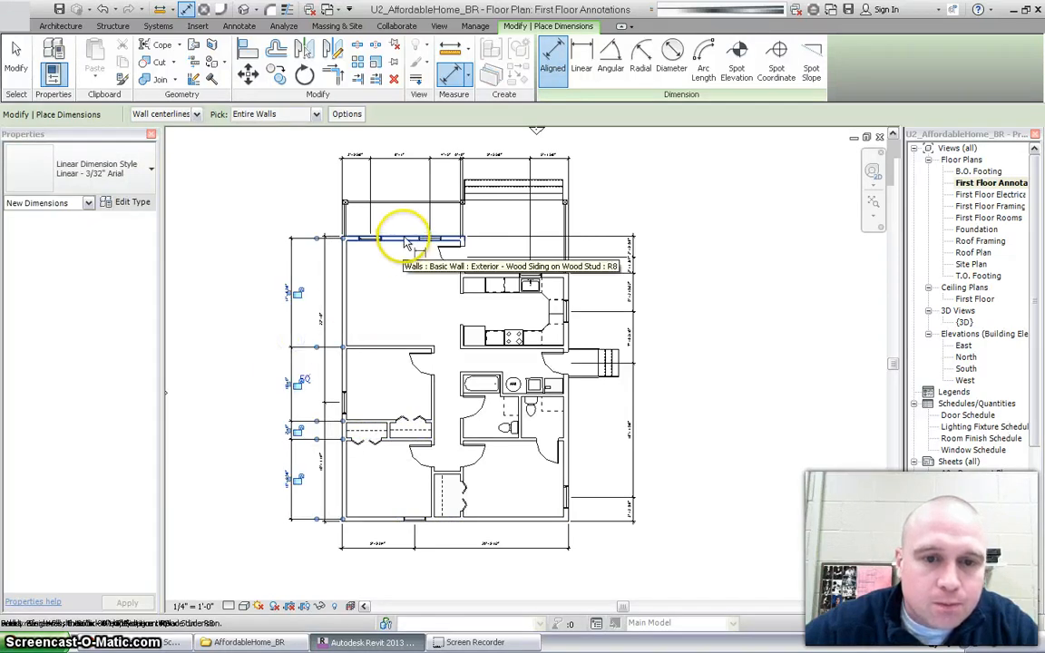
# Dimension the living room's upper exterior wall and the right exterior wall to their intersecting walls, placing both strings beyond the existing ones.
pyautogui.click(397, 238)
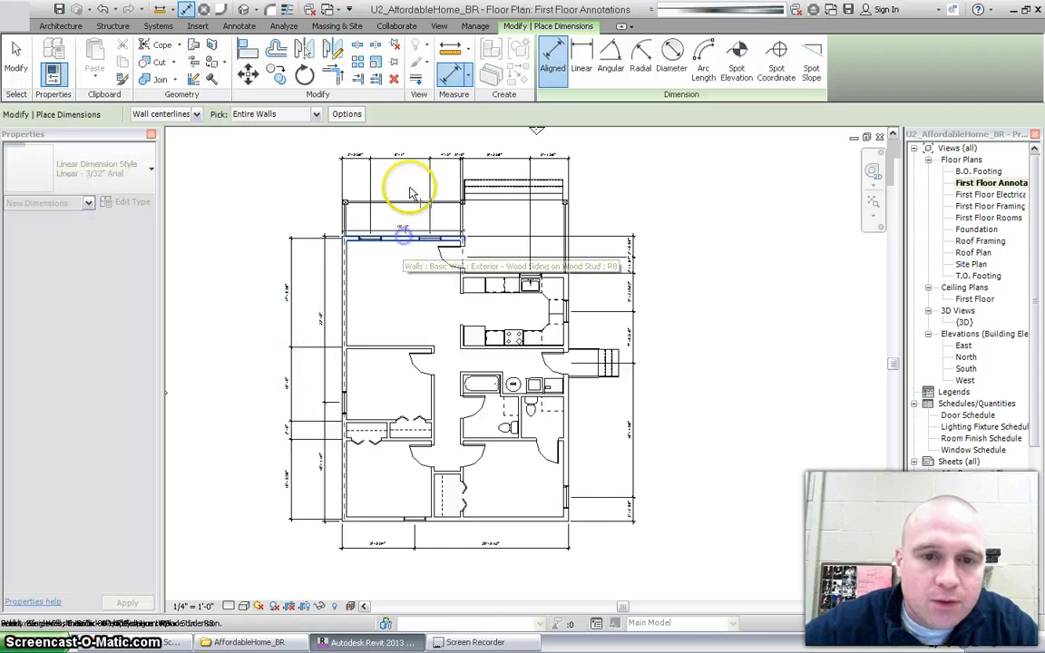
pyautogui.click(409, 133)
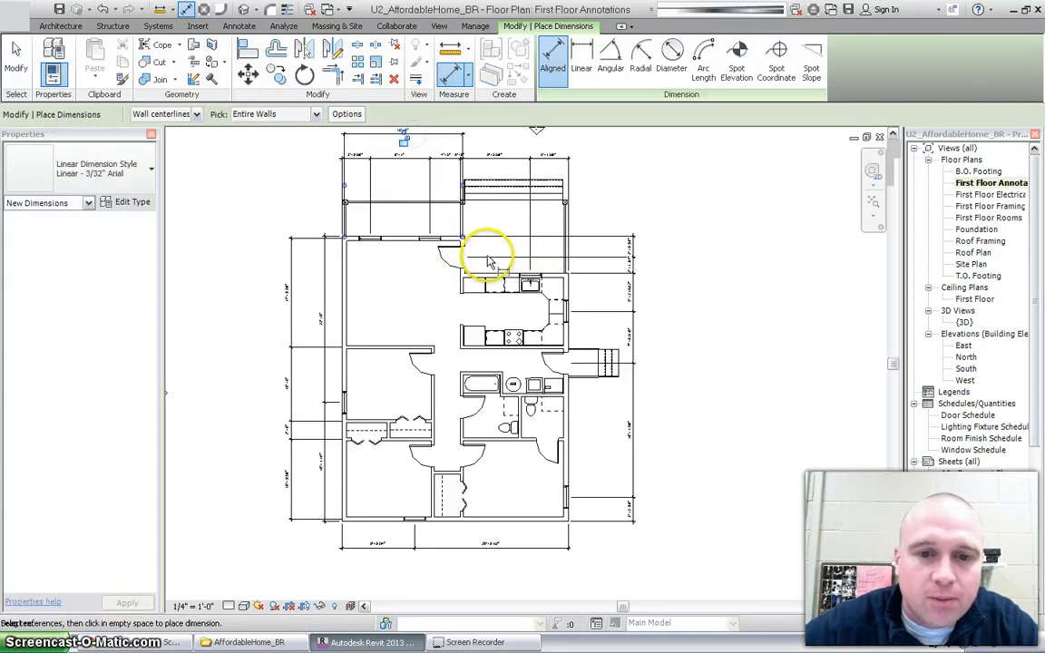
pyautogui.click(567, 295)
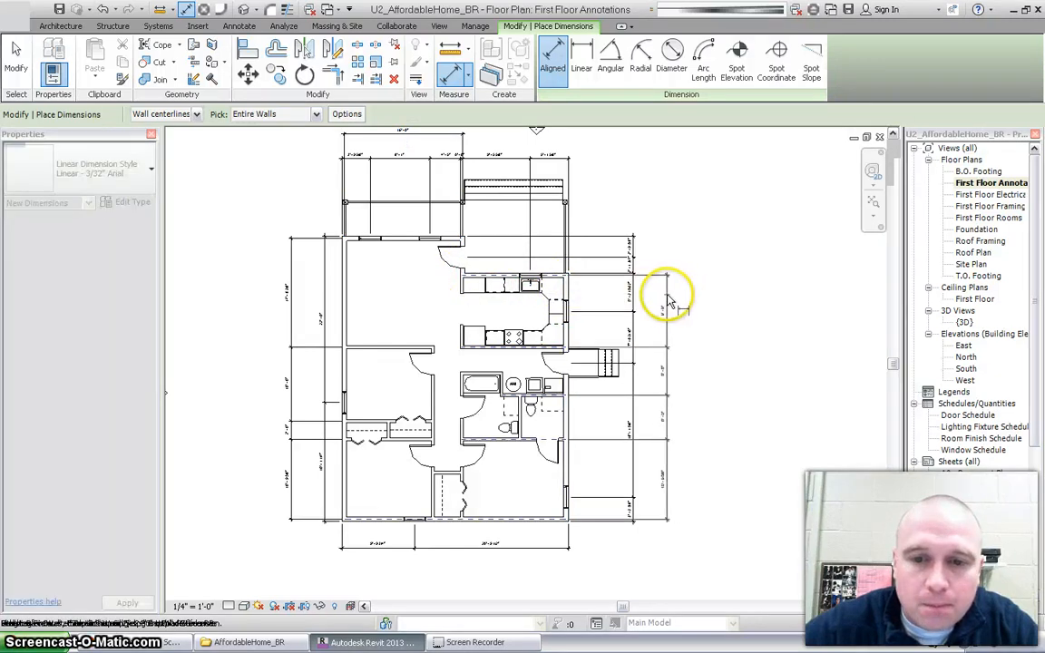
pyautogui.click(667, 304)
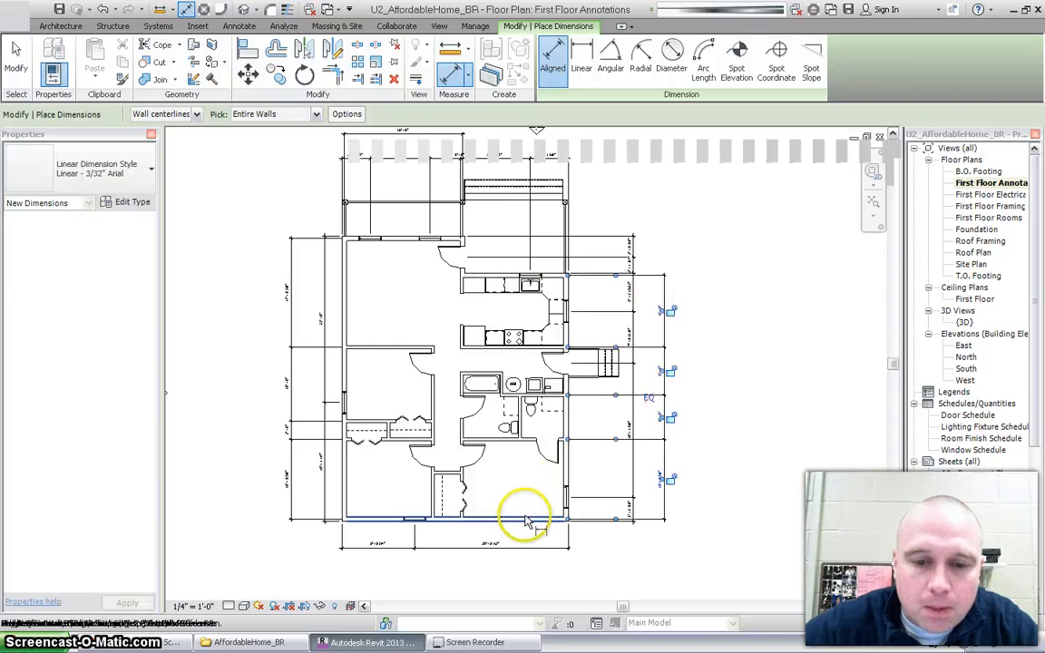
# Dimension the lower exterior wall to its intersecting walls, placing the string below the window dimension.
pyautogui.click(518, 519)
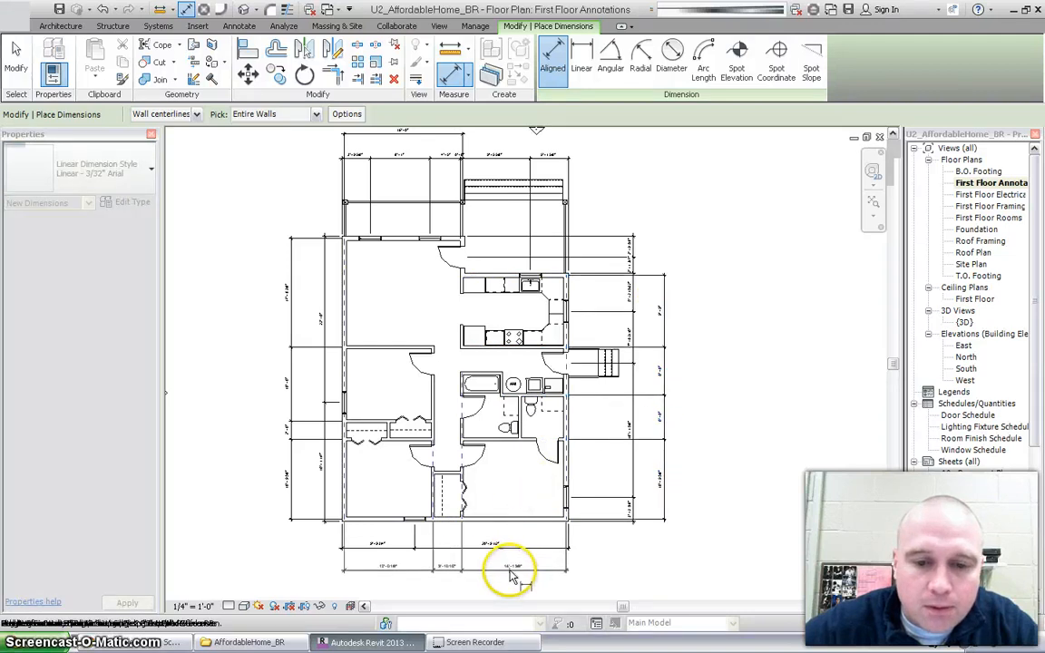
pyautogui.click(511, 572)
pyautogui.scroll(6, 299, 540)
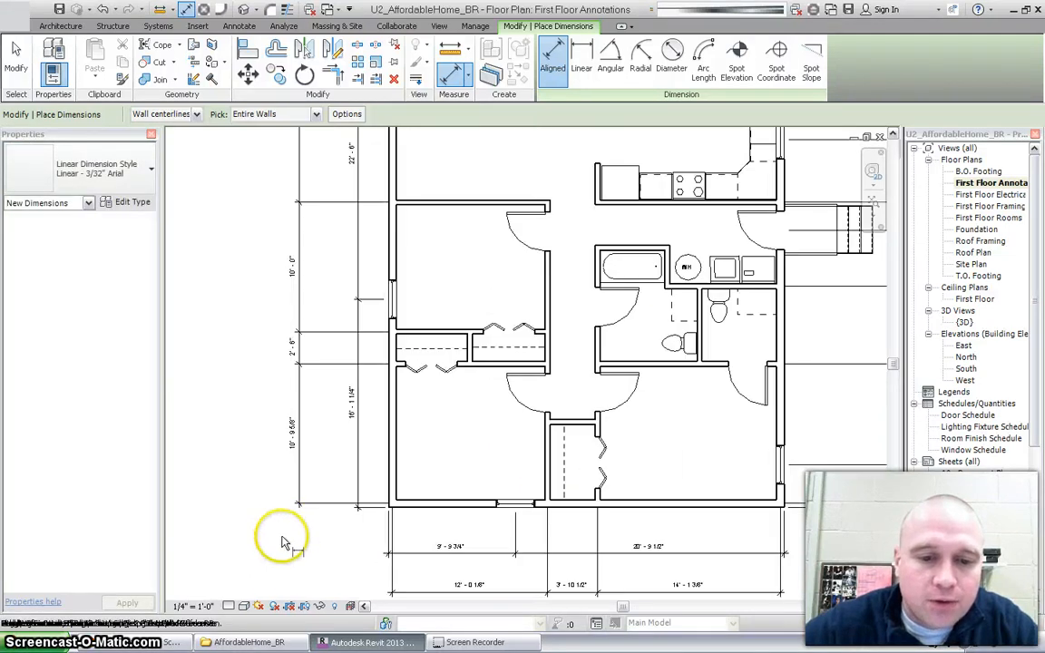
pyautogui.press('Escape')
# Move the lower witness line of the left wall's intersecting-wall dimension string to the lower wall's exterior face.
pyautogui.click(363, 478)
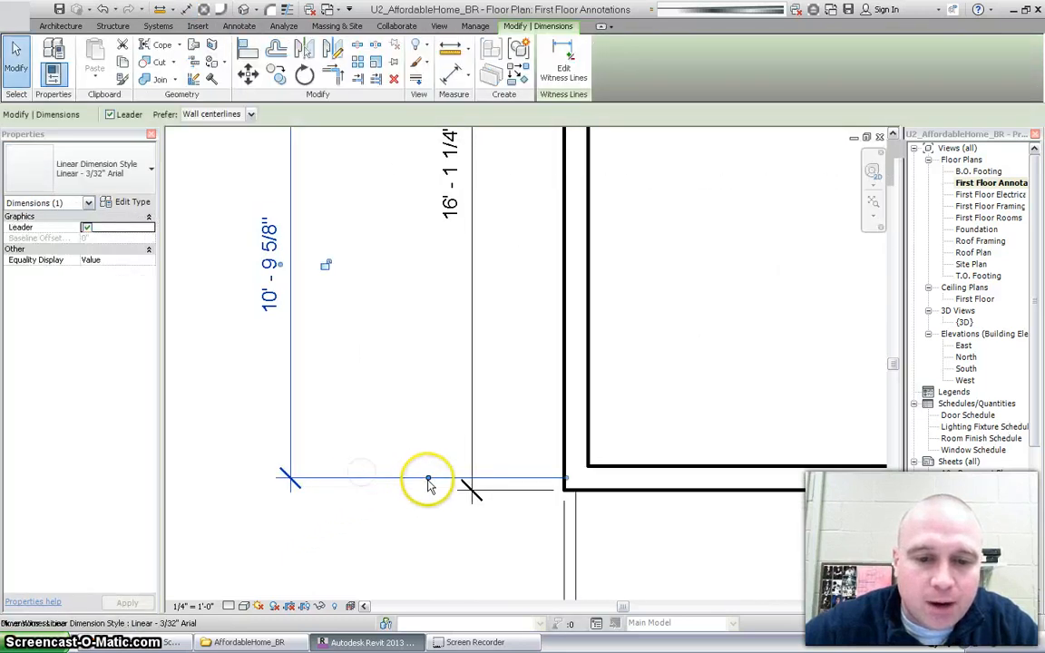
pyautogui.click(427, 479)
pyautogui.click(429, 468)
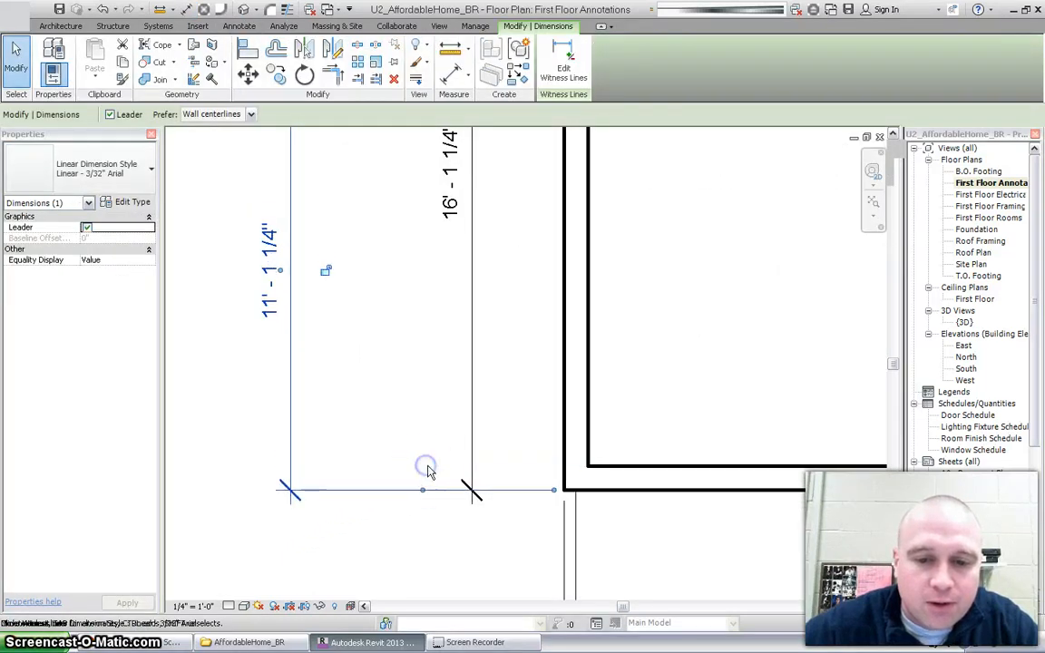
pyautogui.scroll(-3, 408, 517)
pyautogui.scroll(-3, 408, 518)
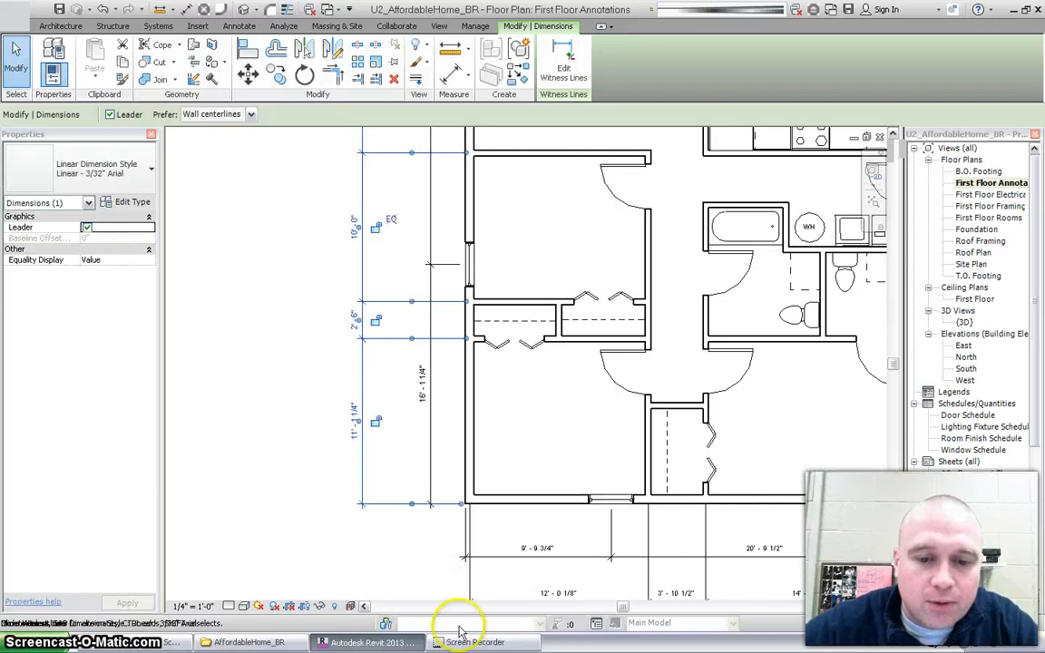
pyautogui.click(461, 641)
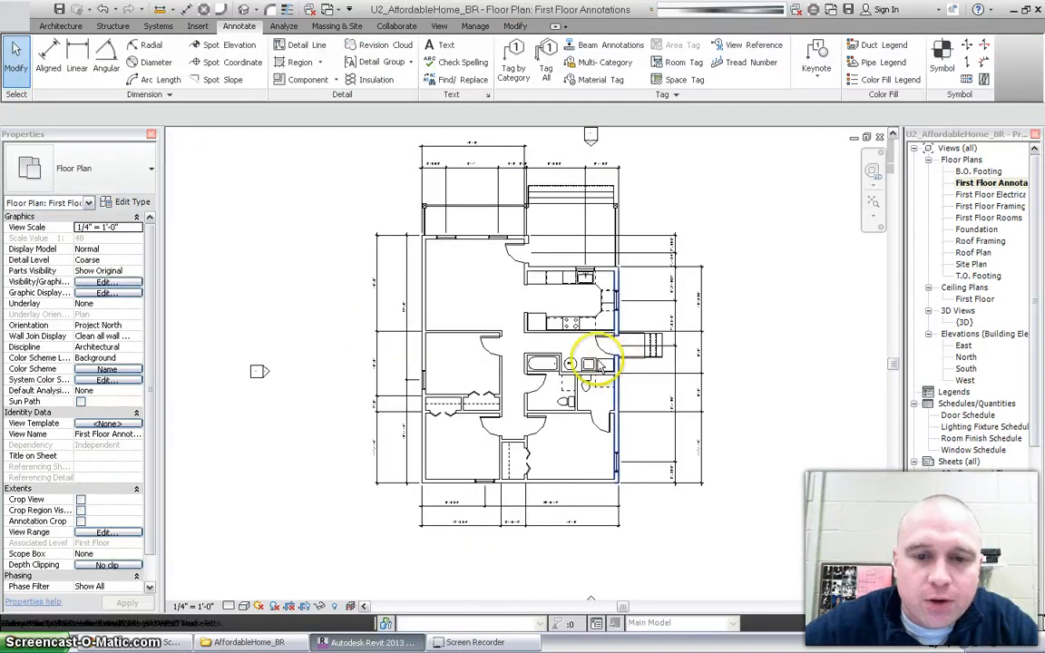
# Turn off intersecting walls in the automatic dimension options and add an overall dimension for the left exterior wall outside both existing strings.
pyautogui.click(48, 56)
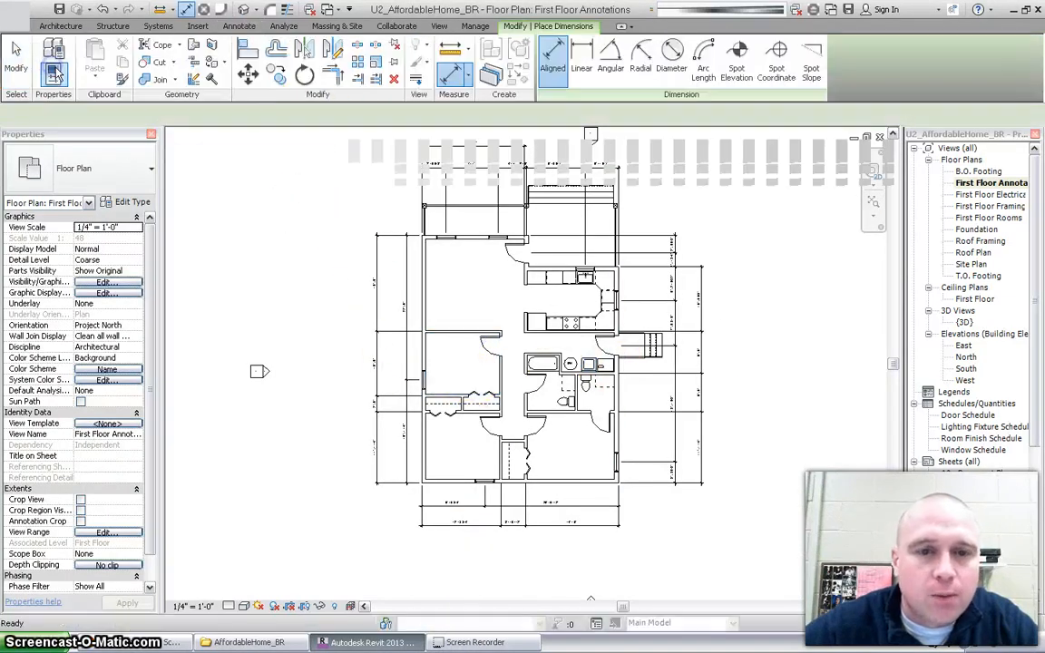
pyautogui.click(343, 116)
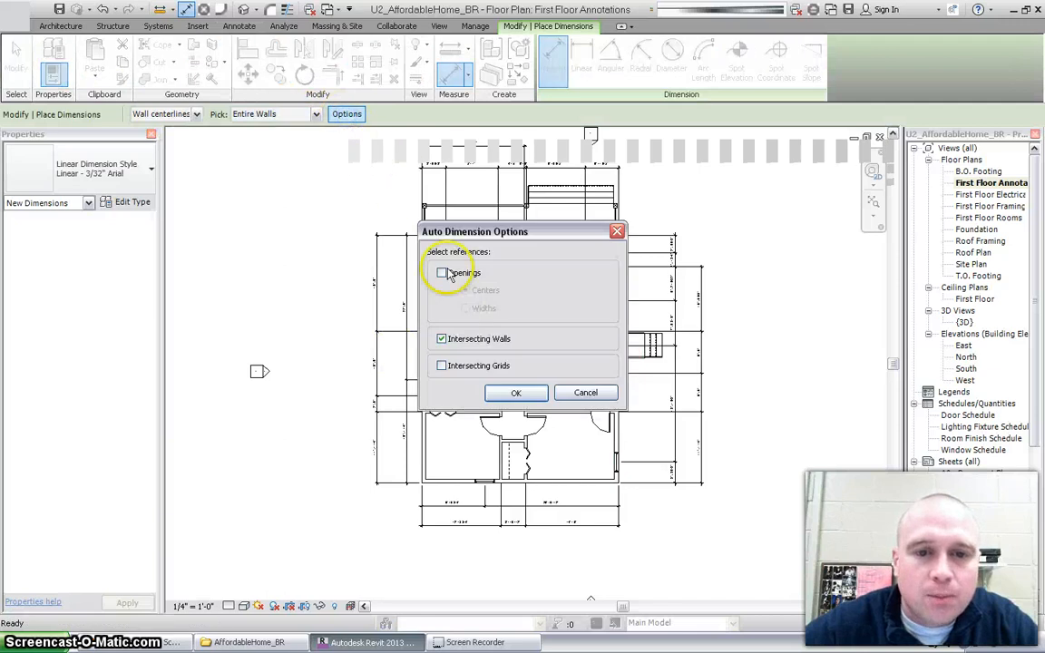
pyautogui.click(441, 339)
pyautogui.click(494, 395)
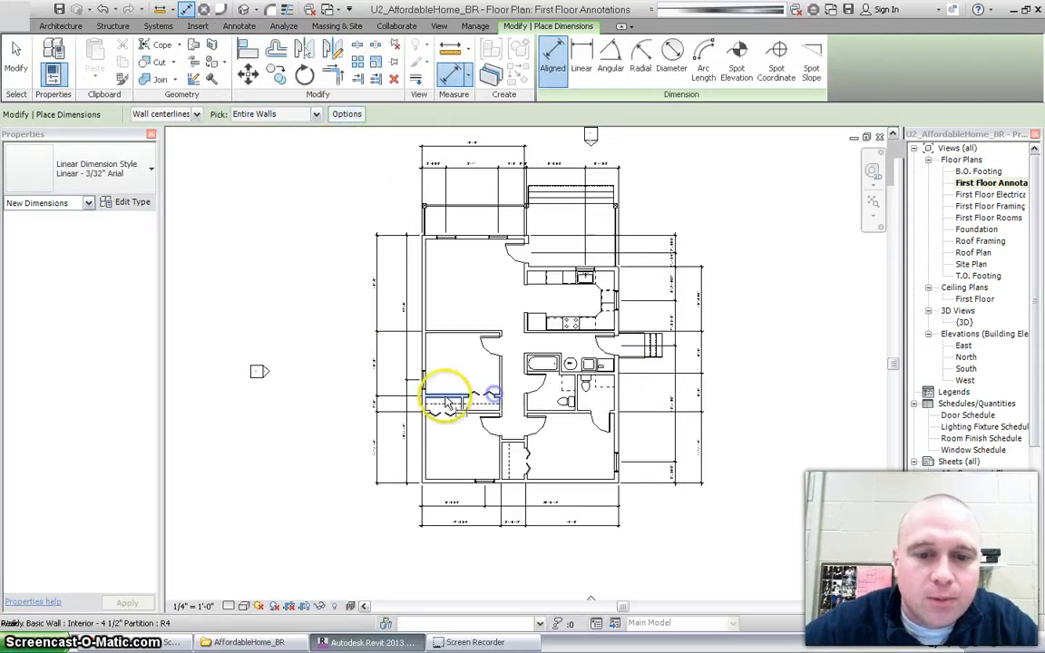
pyautogui.click(423, 352)
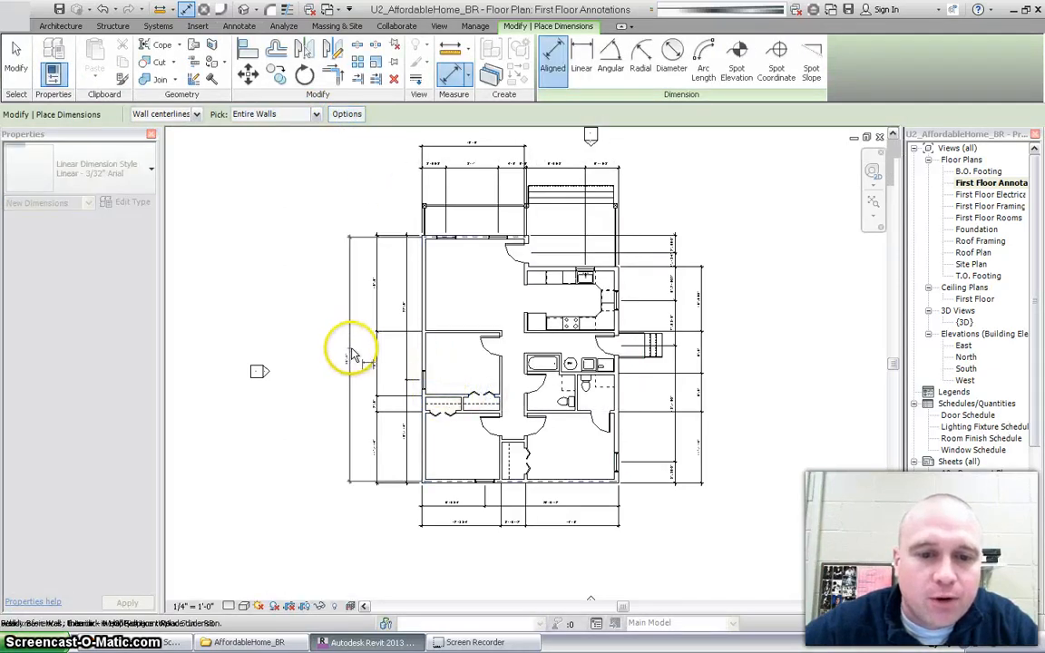
pyautogui.click(352, 354)
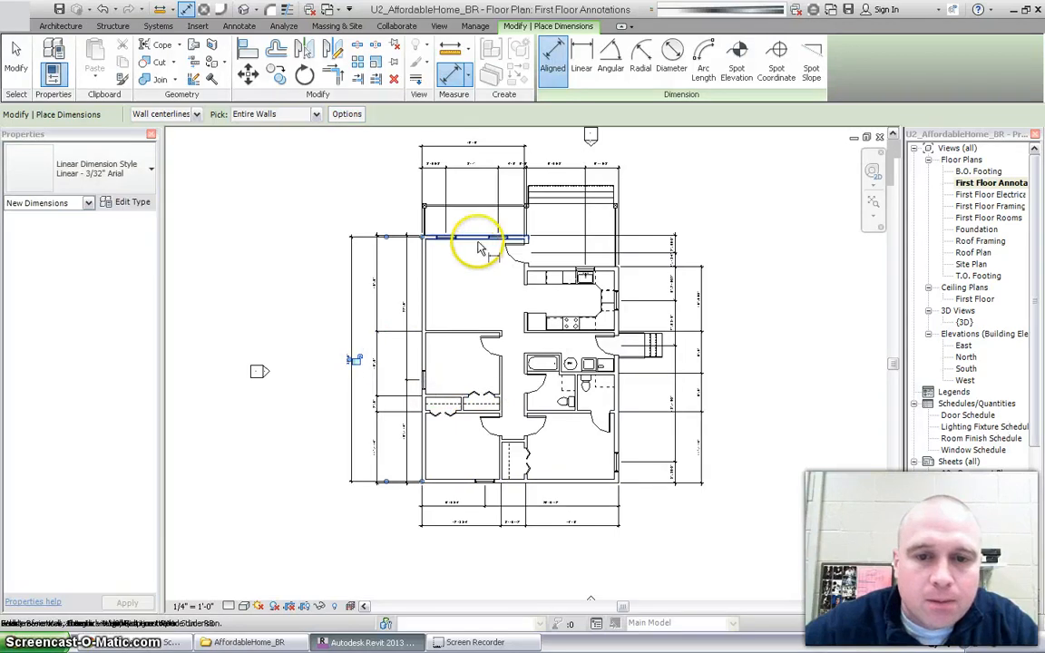
# Add overall dimensions for the living room and kitchen upper walls and the right and lower exterior walls, outside the existing strings.
pyautogui.click(483, 138)
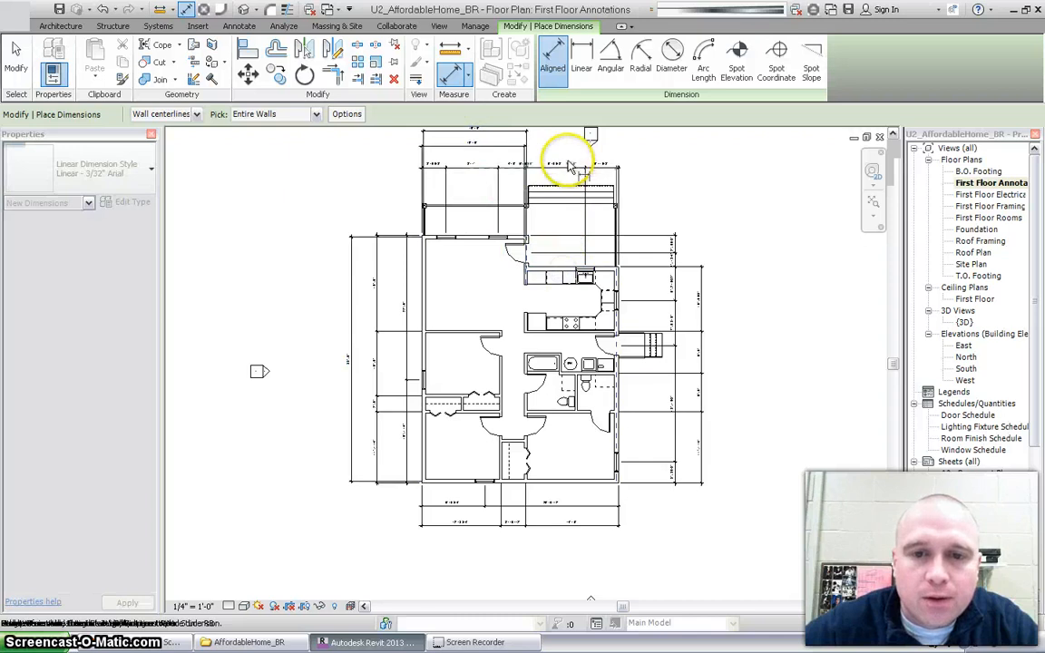
pyautogui.click(551, 137)
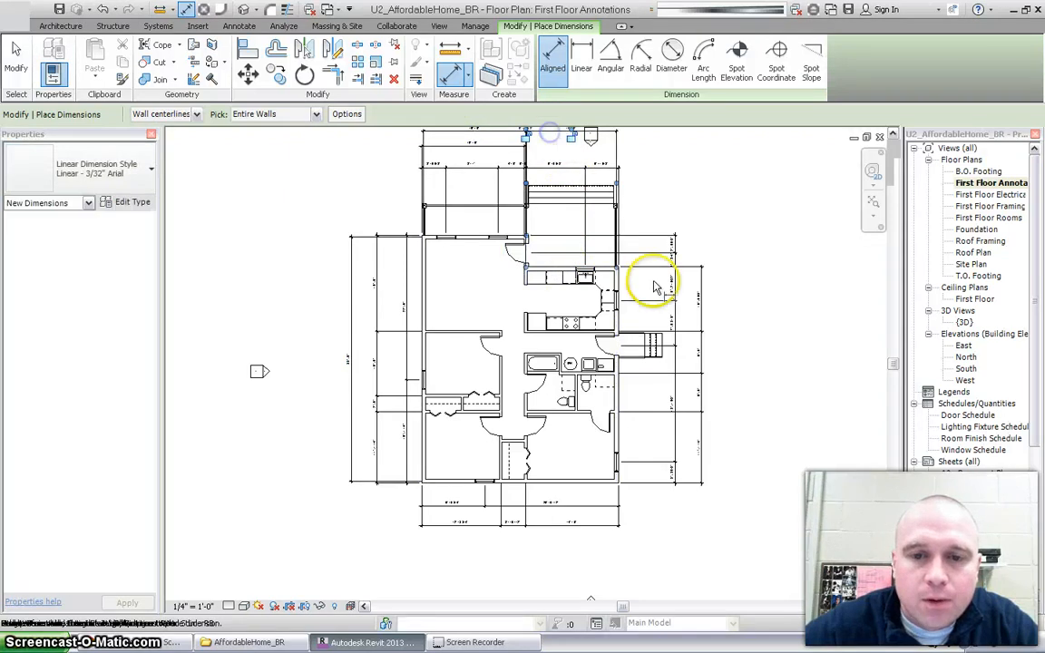
pyautogui.click(622, 322)
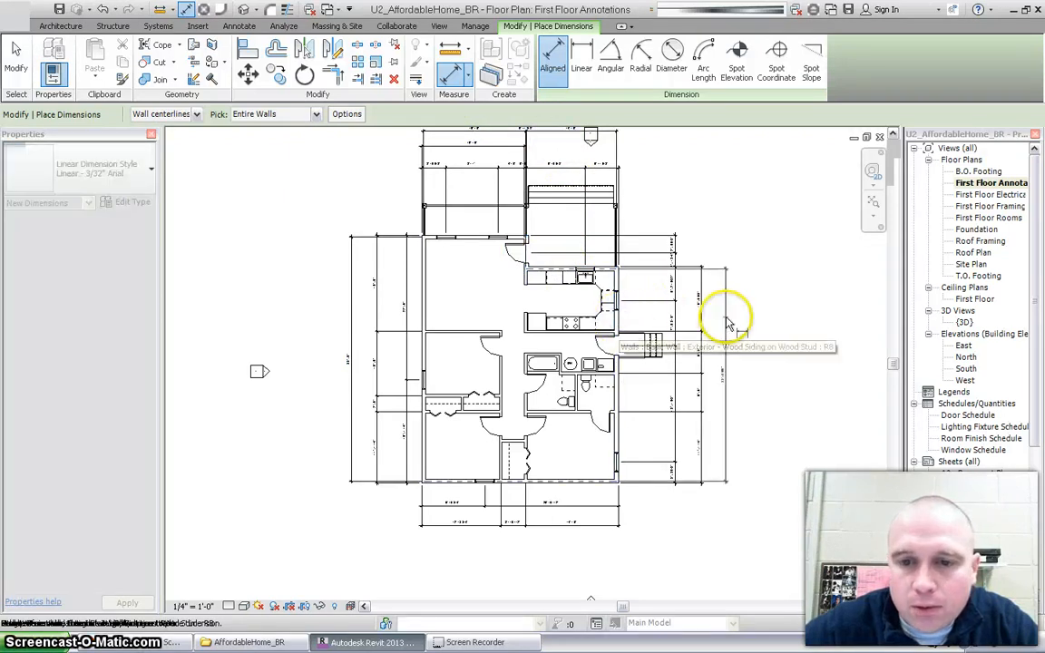
pyautogui.click(730, 315)
pyautogui.click(595, 491)
pyautogui.click(586, 544)
pyautogui.scroll(2, 349, 499)
pyautogui.scroll(1, 349, 499)
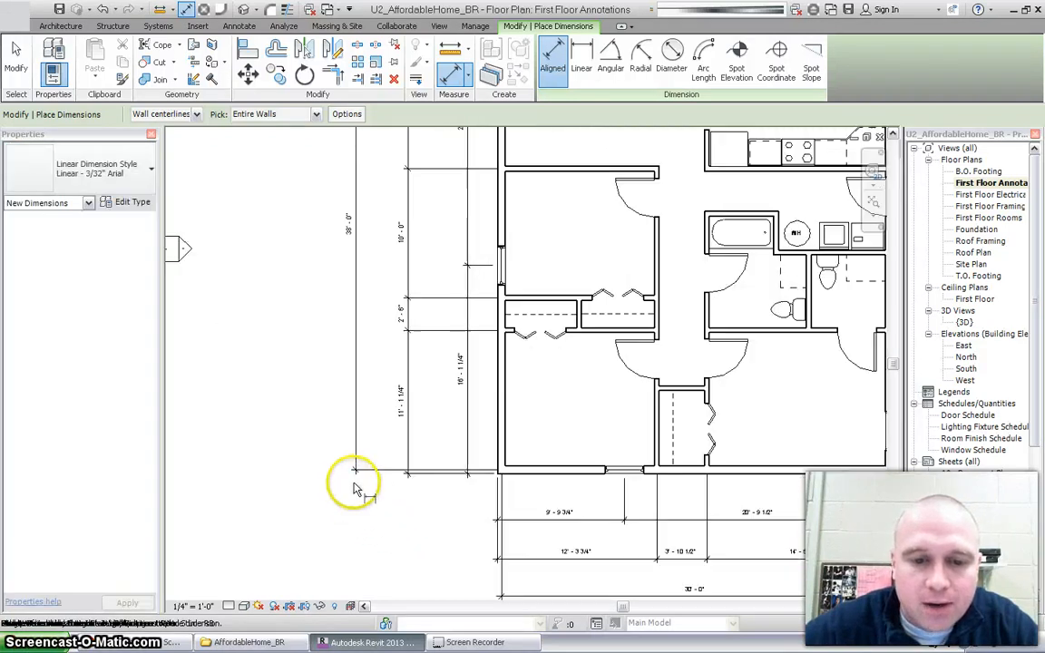
# Move both witness lines of the left wall's overall dimension to the exterior faces of the lower and upper walls.
pyautogui.press('Escape')
pyautogui.press('Escape')
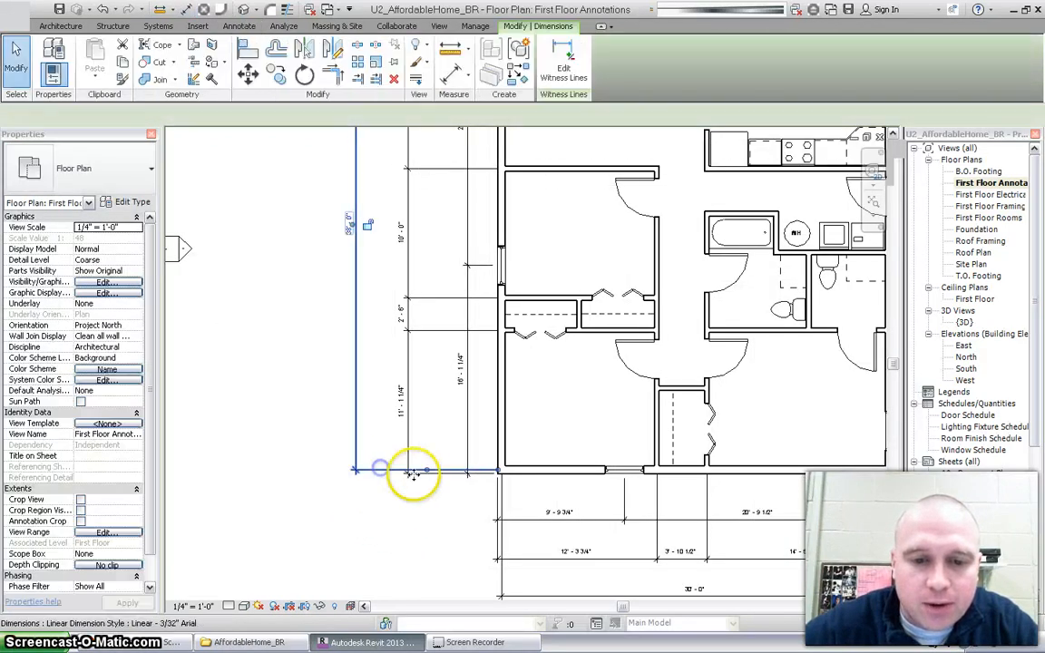
pyautogui.click(410, 473)
pyautogui.moveTo(425, 474); pyautogui.dragTo(427, 473)
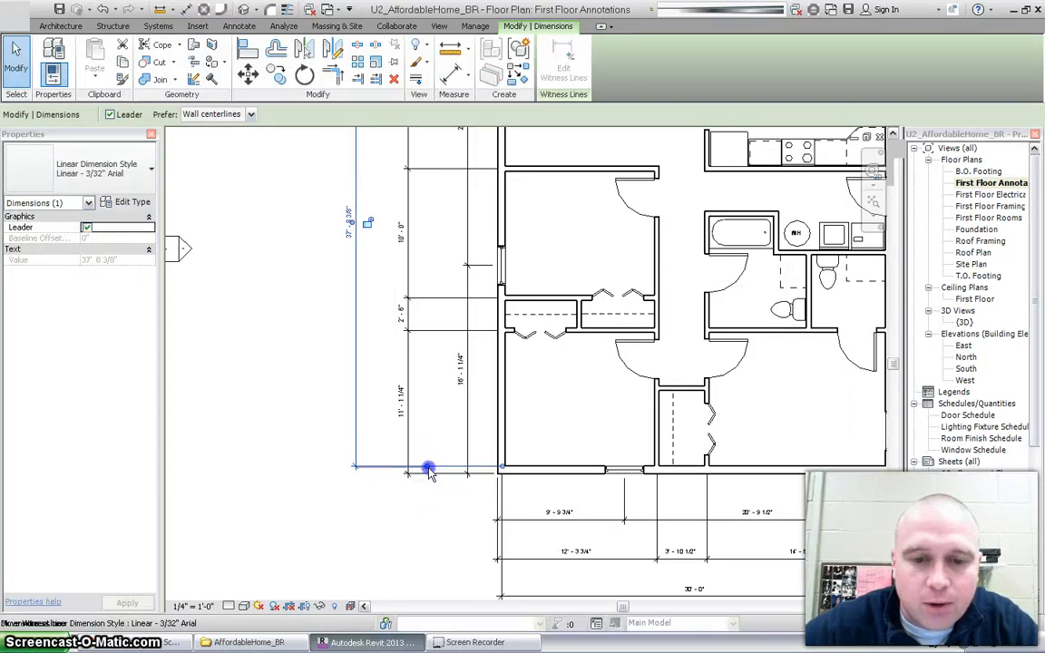
pyautogui.scroll(-4, 427, 503)
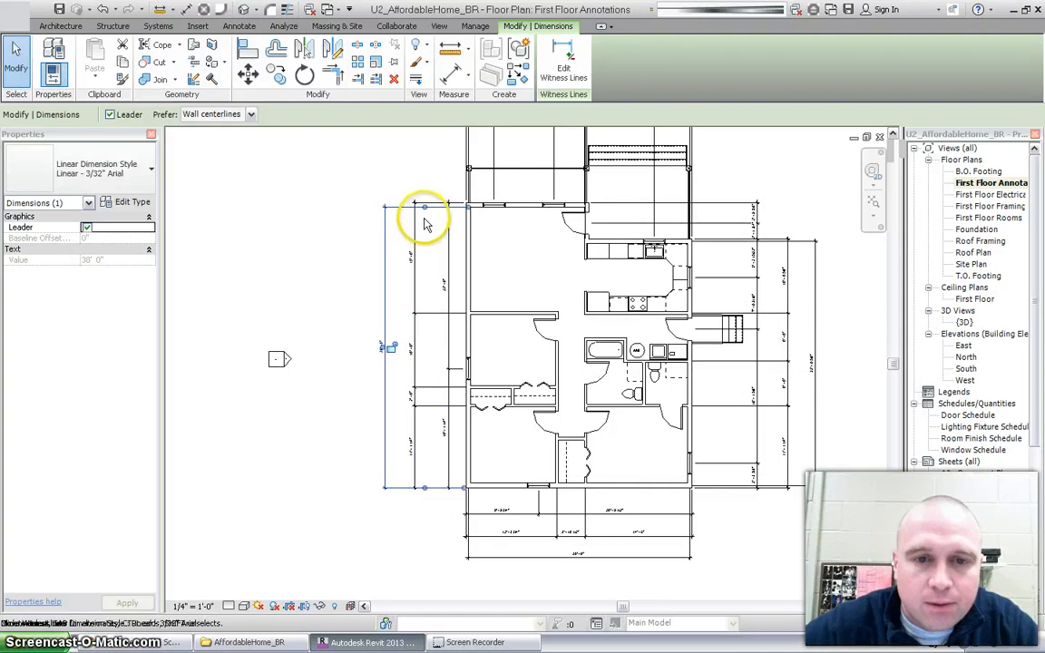
pyautogui.moveTo(424, 209); pyautogui.dragTo(425, 202)
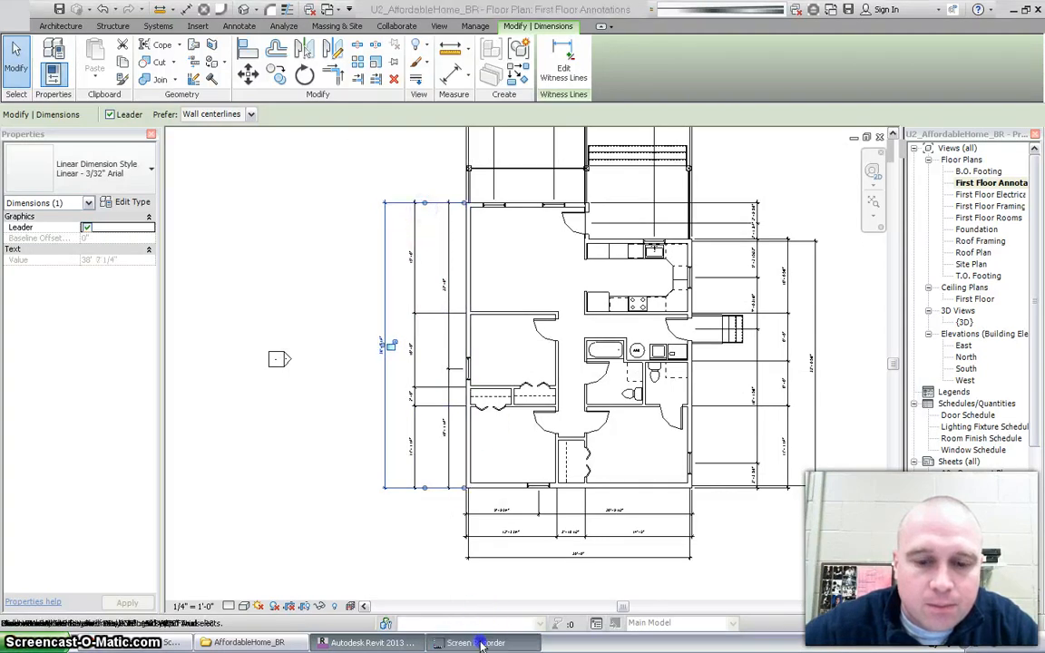
pyautogui.click(481, 645)
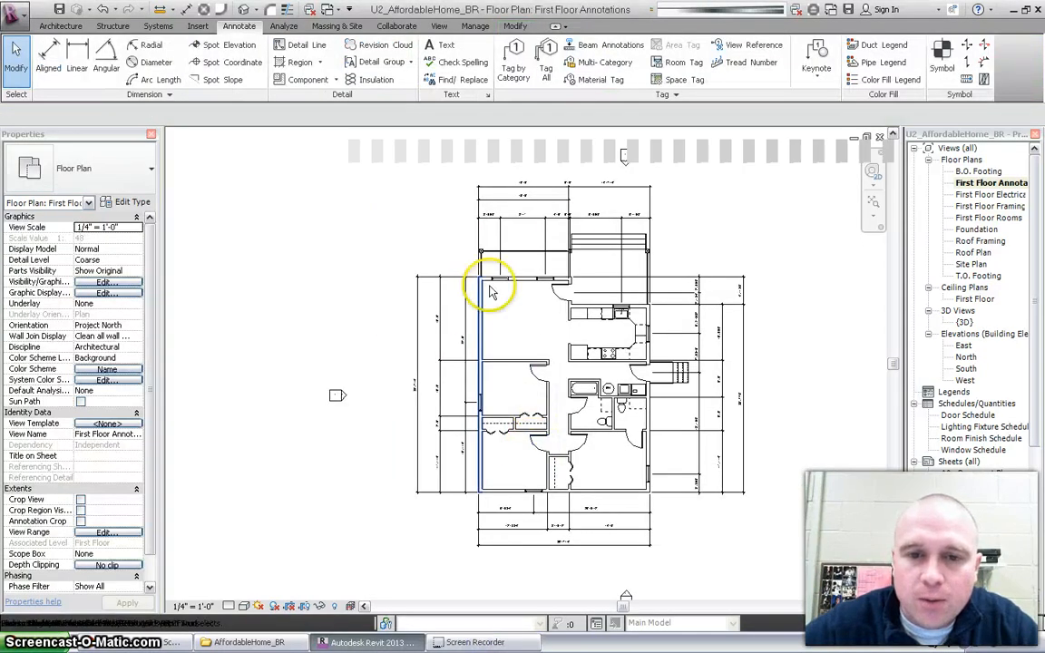